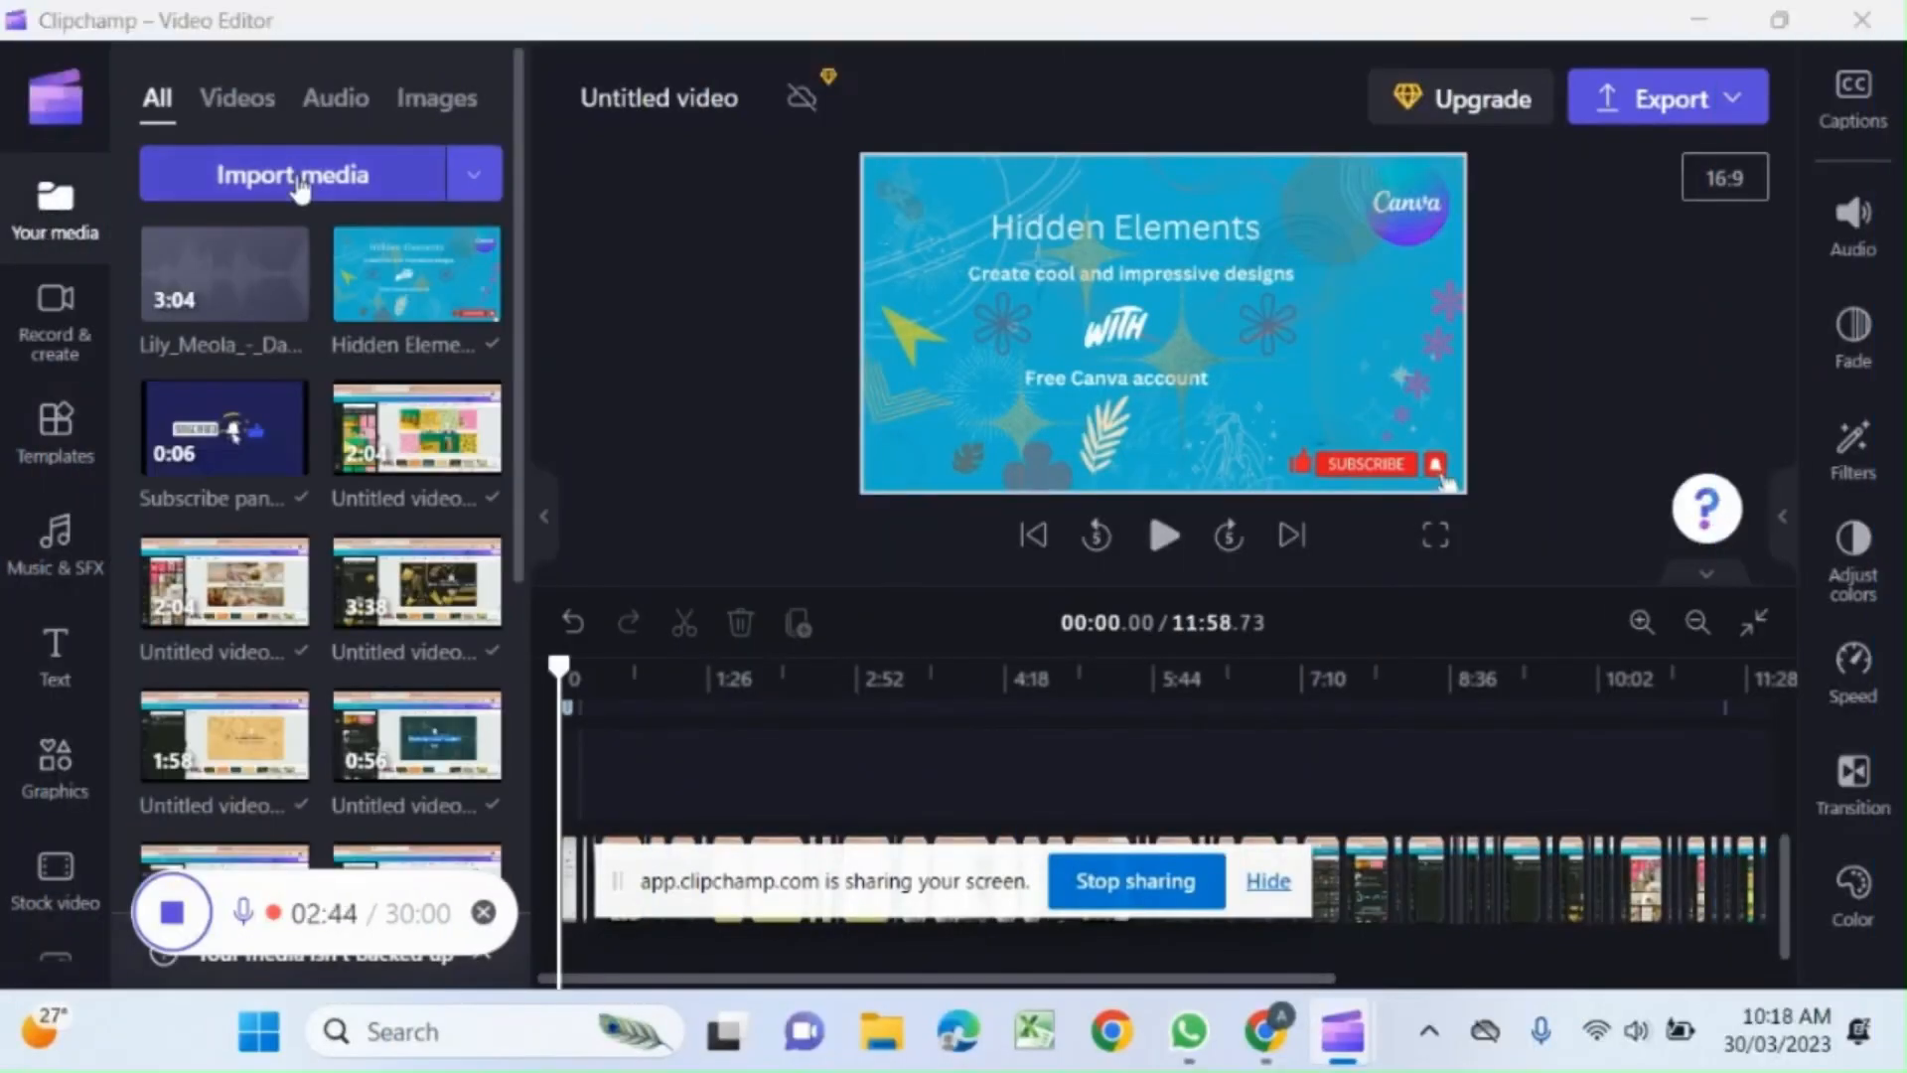
Import the Lily_Meola_-_Daydream audio file from Downloads into the media library and hide the screen-sharing notice.
{"action": "left_click", "coordinate": [294, 177]}
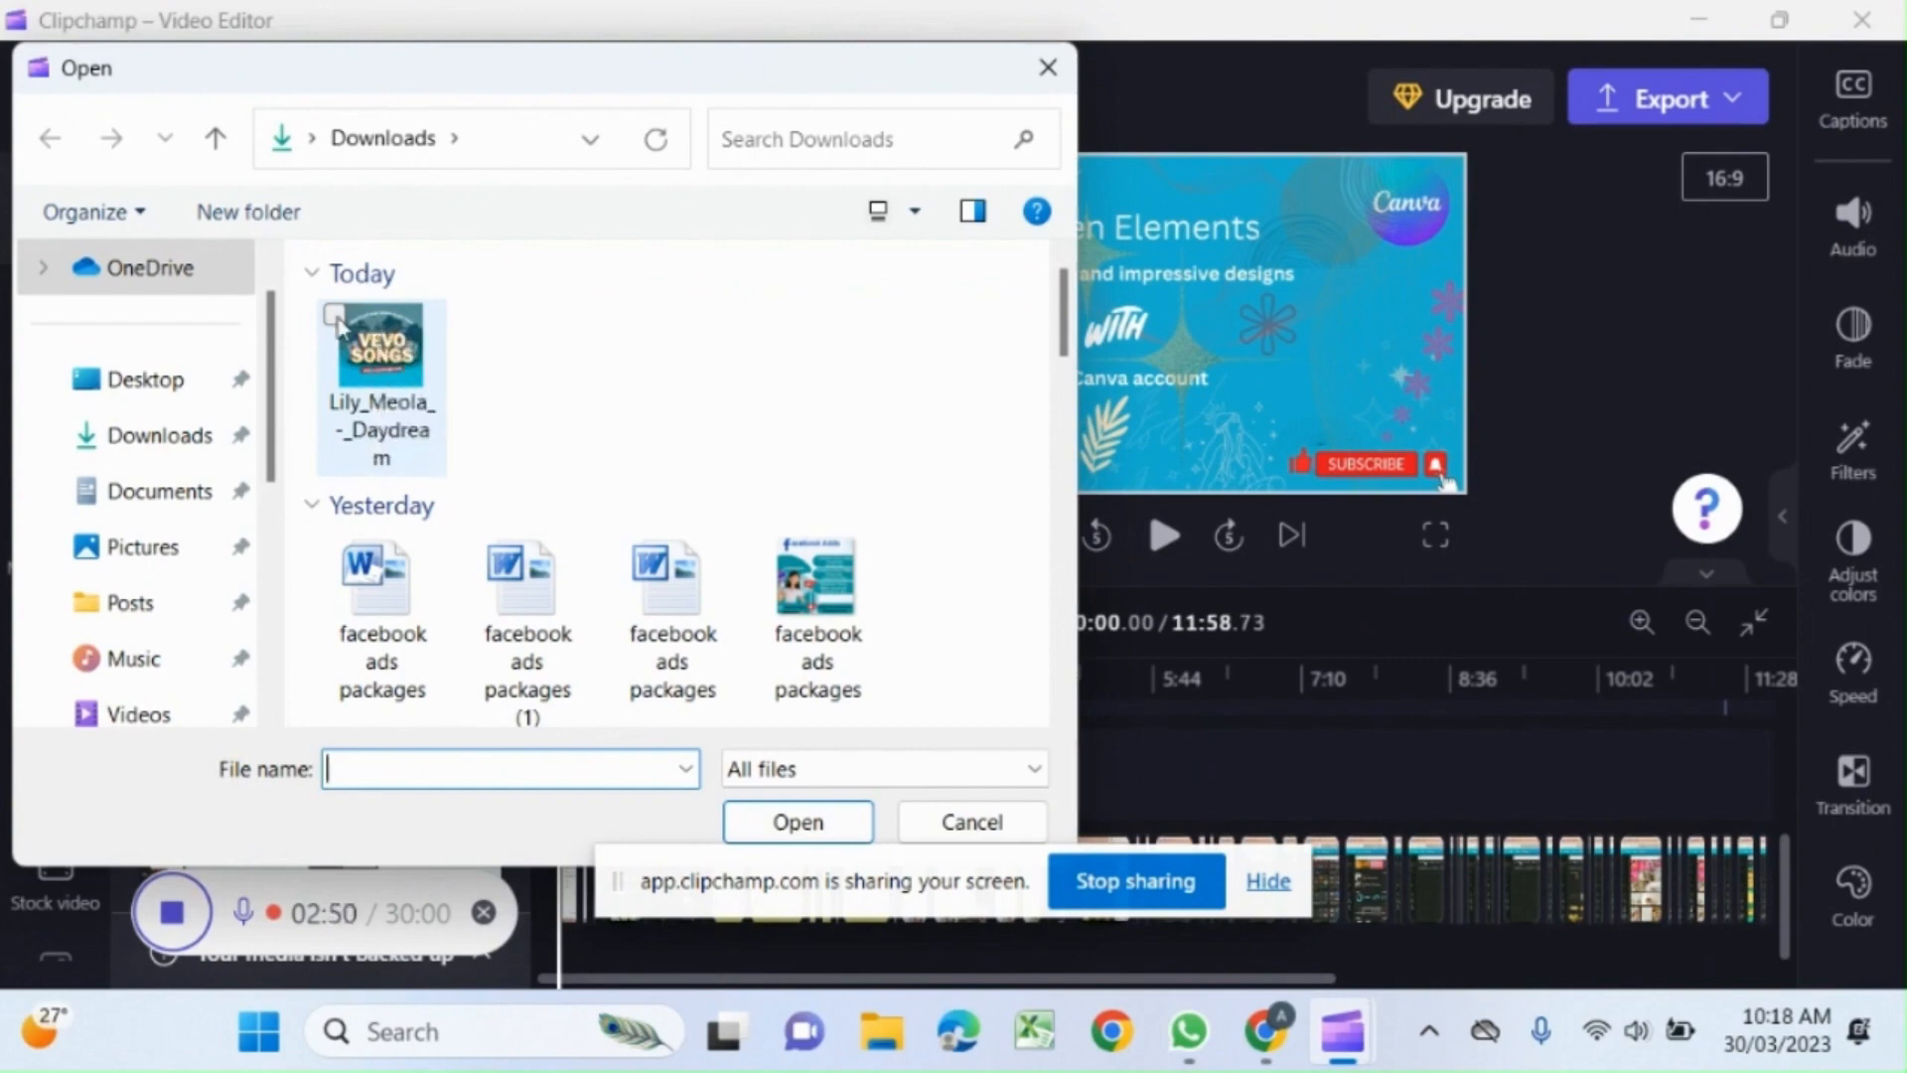
{"action": "left_click", "coordinate": [376, 328]}
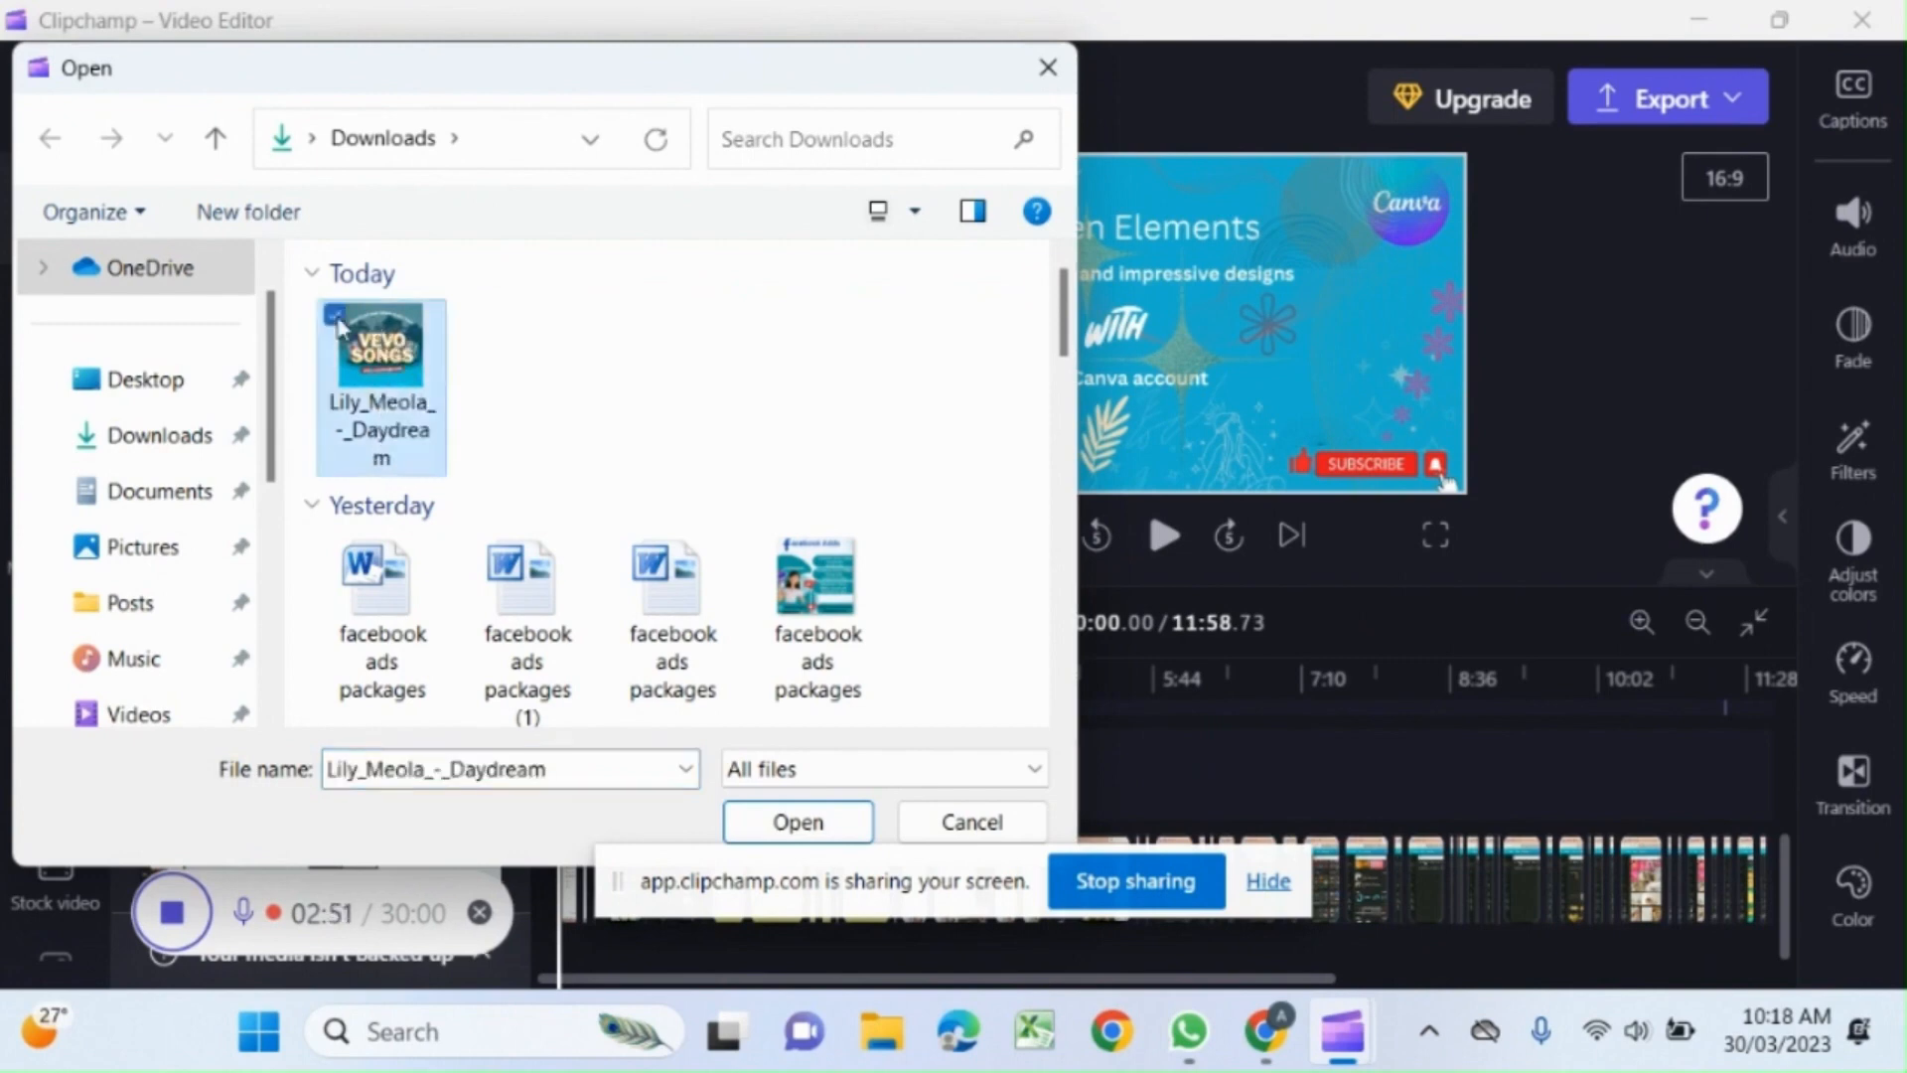
{"action": "left_click", "coordinate": [824, 824]}
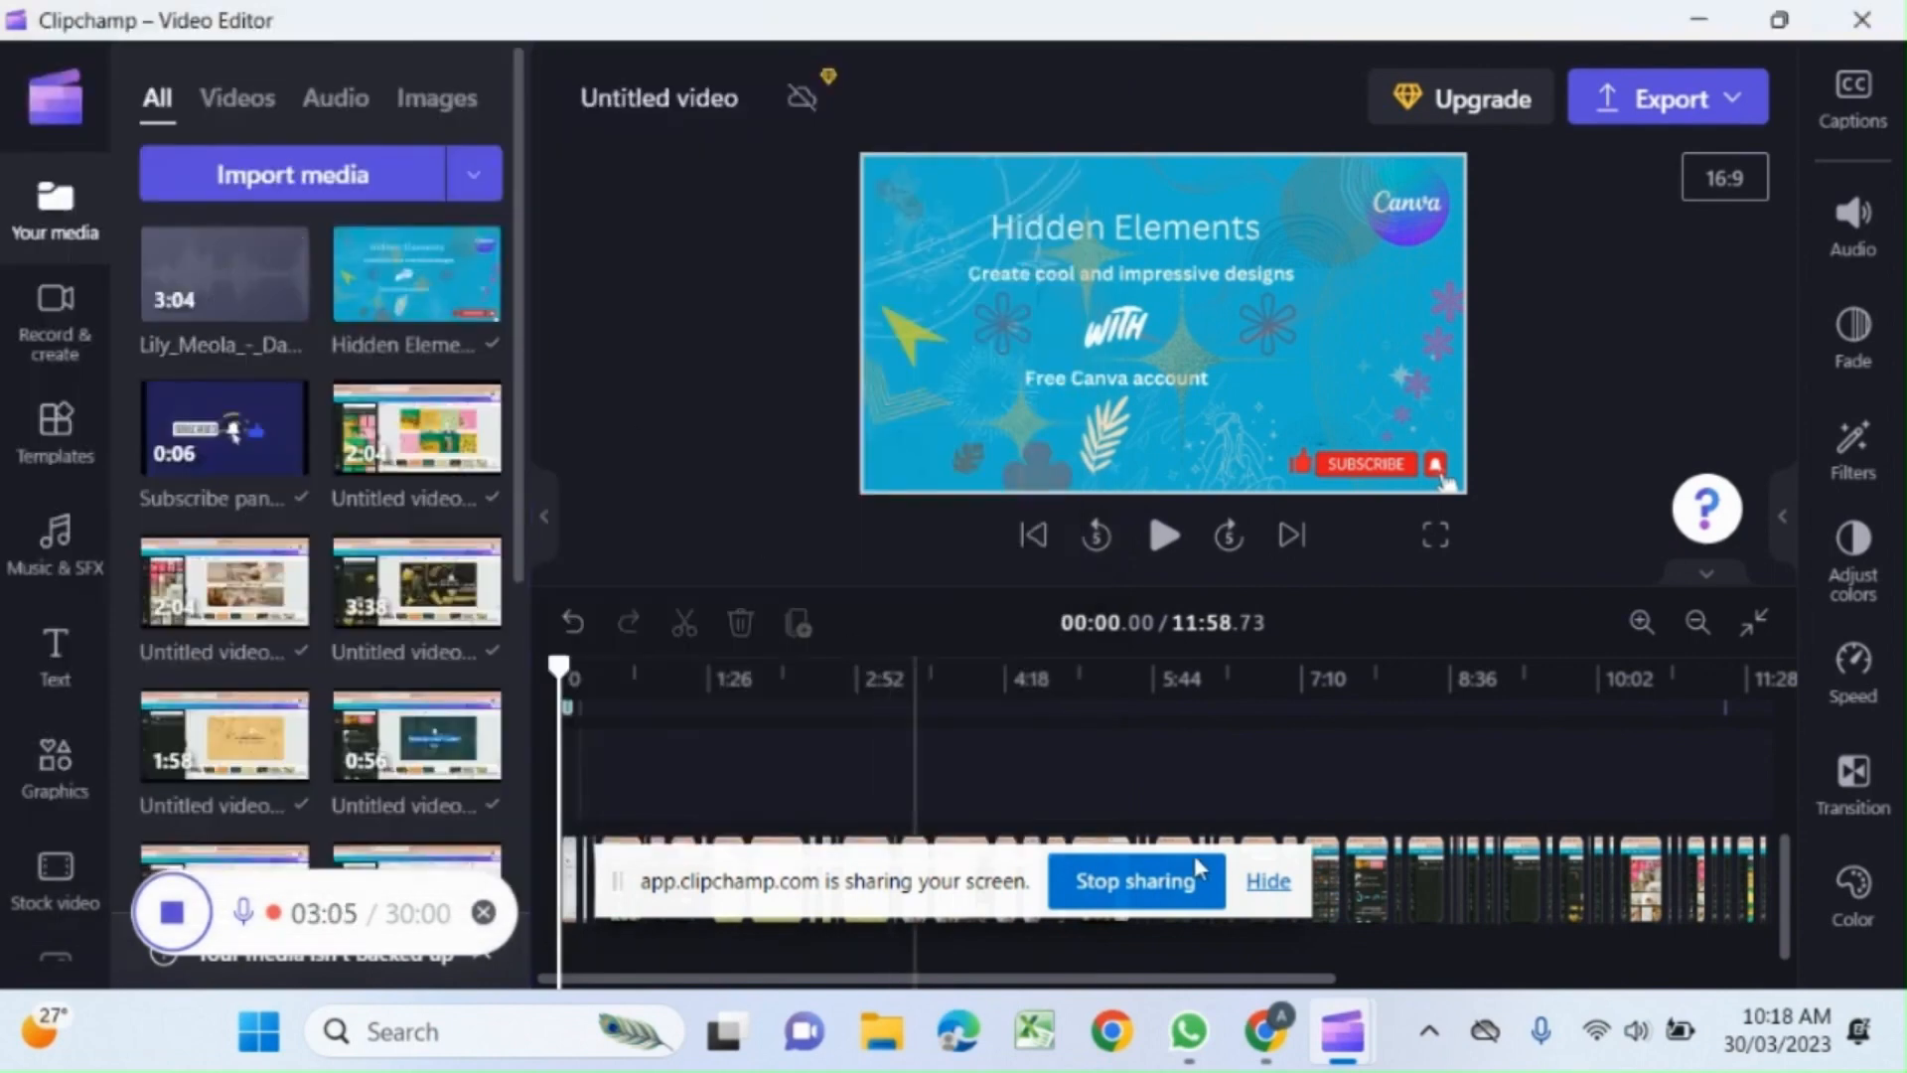
{"action": "left_click", "coordinate": [1268, 882]}
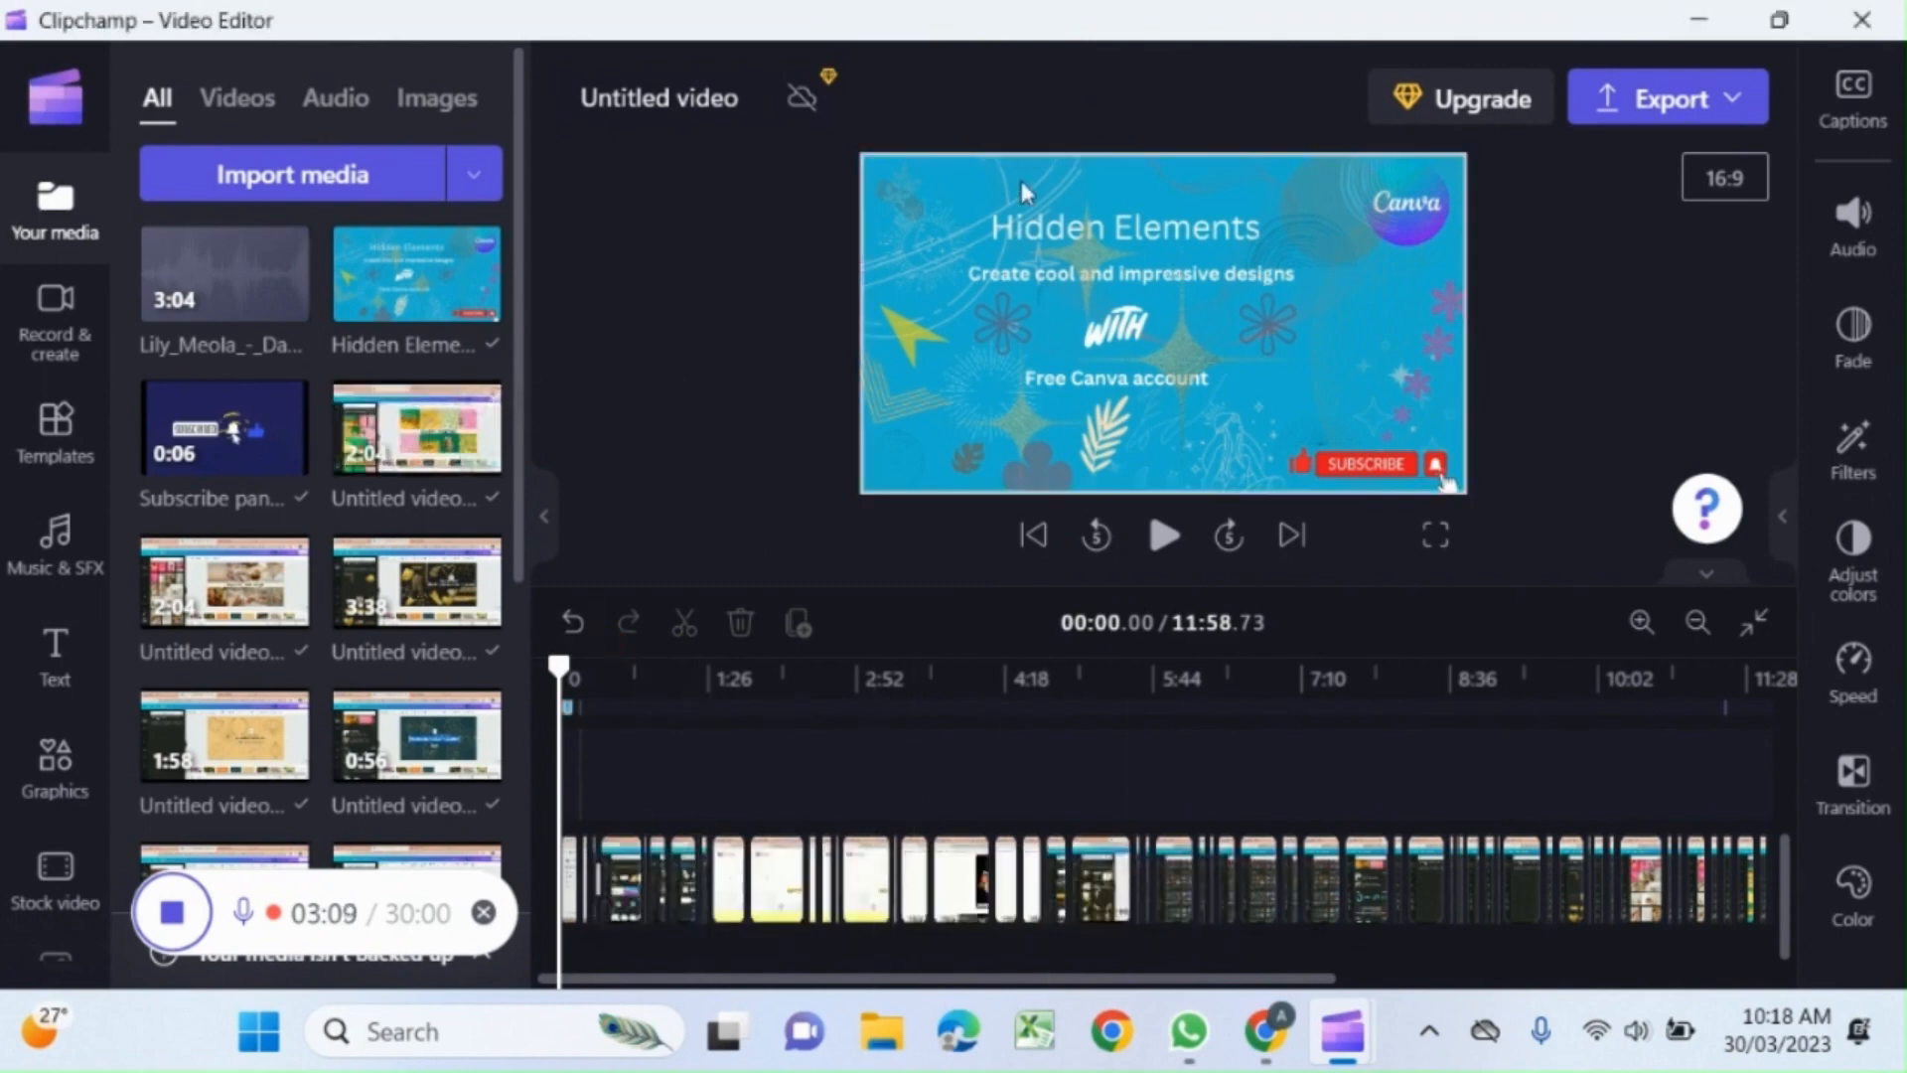
Add the imported Lily_Meola_-_Daydream track to the timeline beneath the video clips.
{"action": "left_click", "coordinate": [1165, 541]}
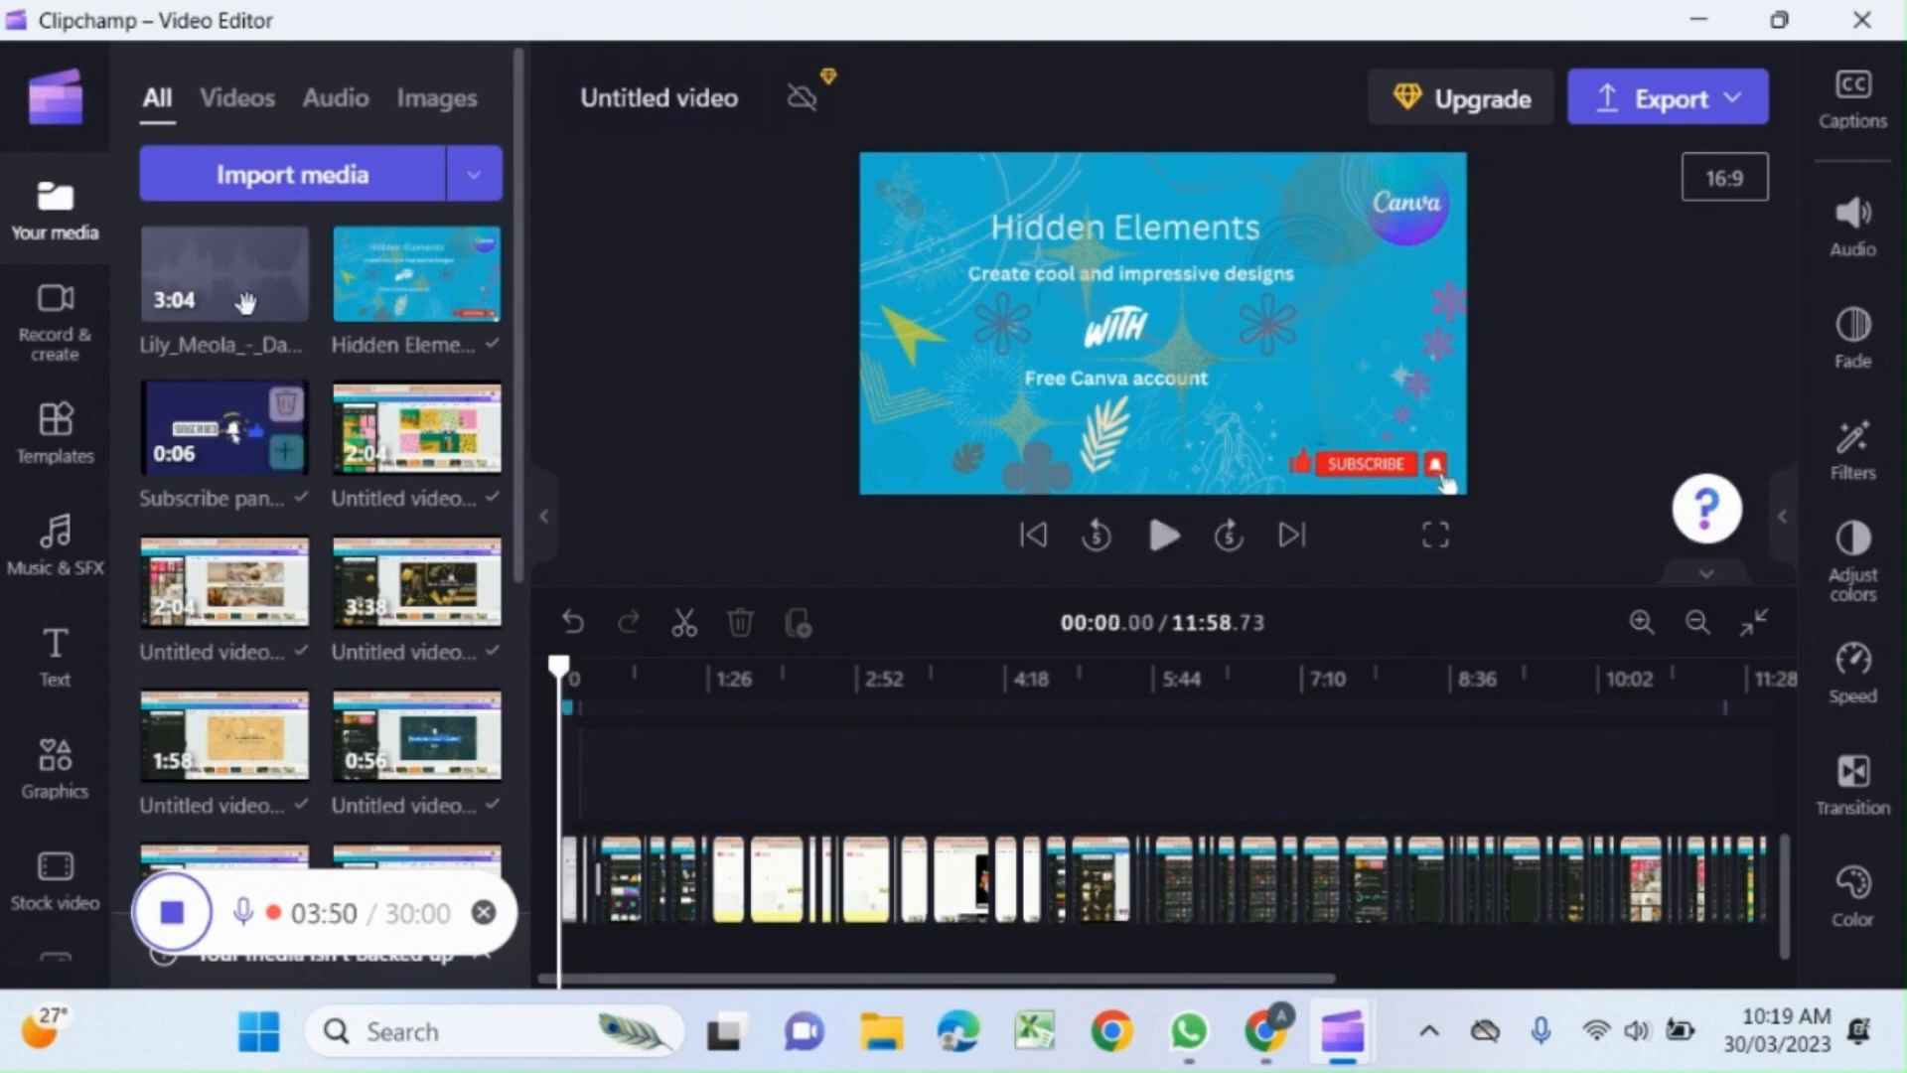
{"action": "mouse_move", "coordinate": [206, 281]}
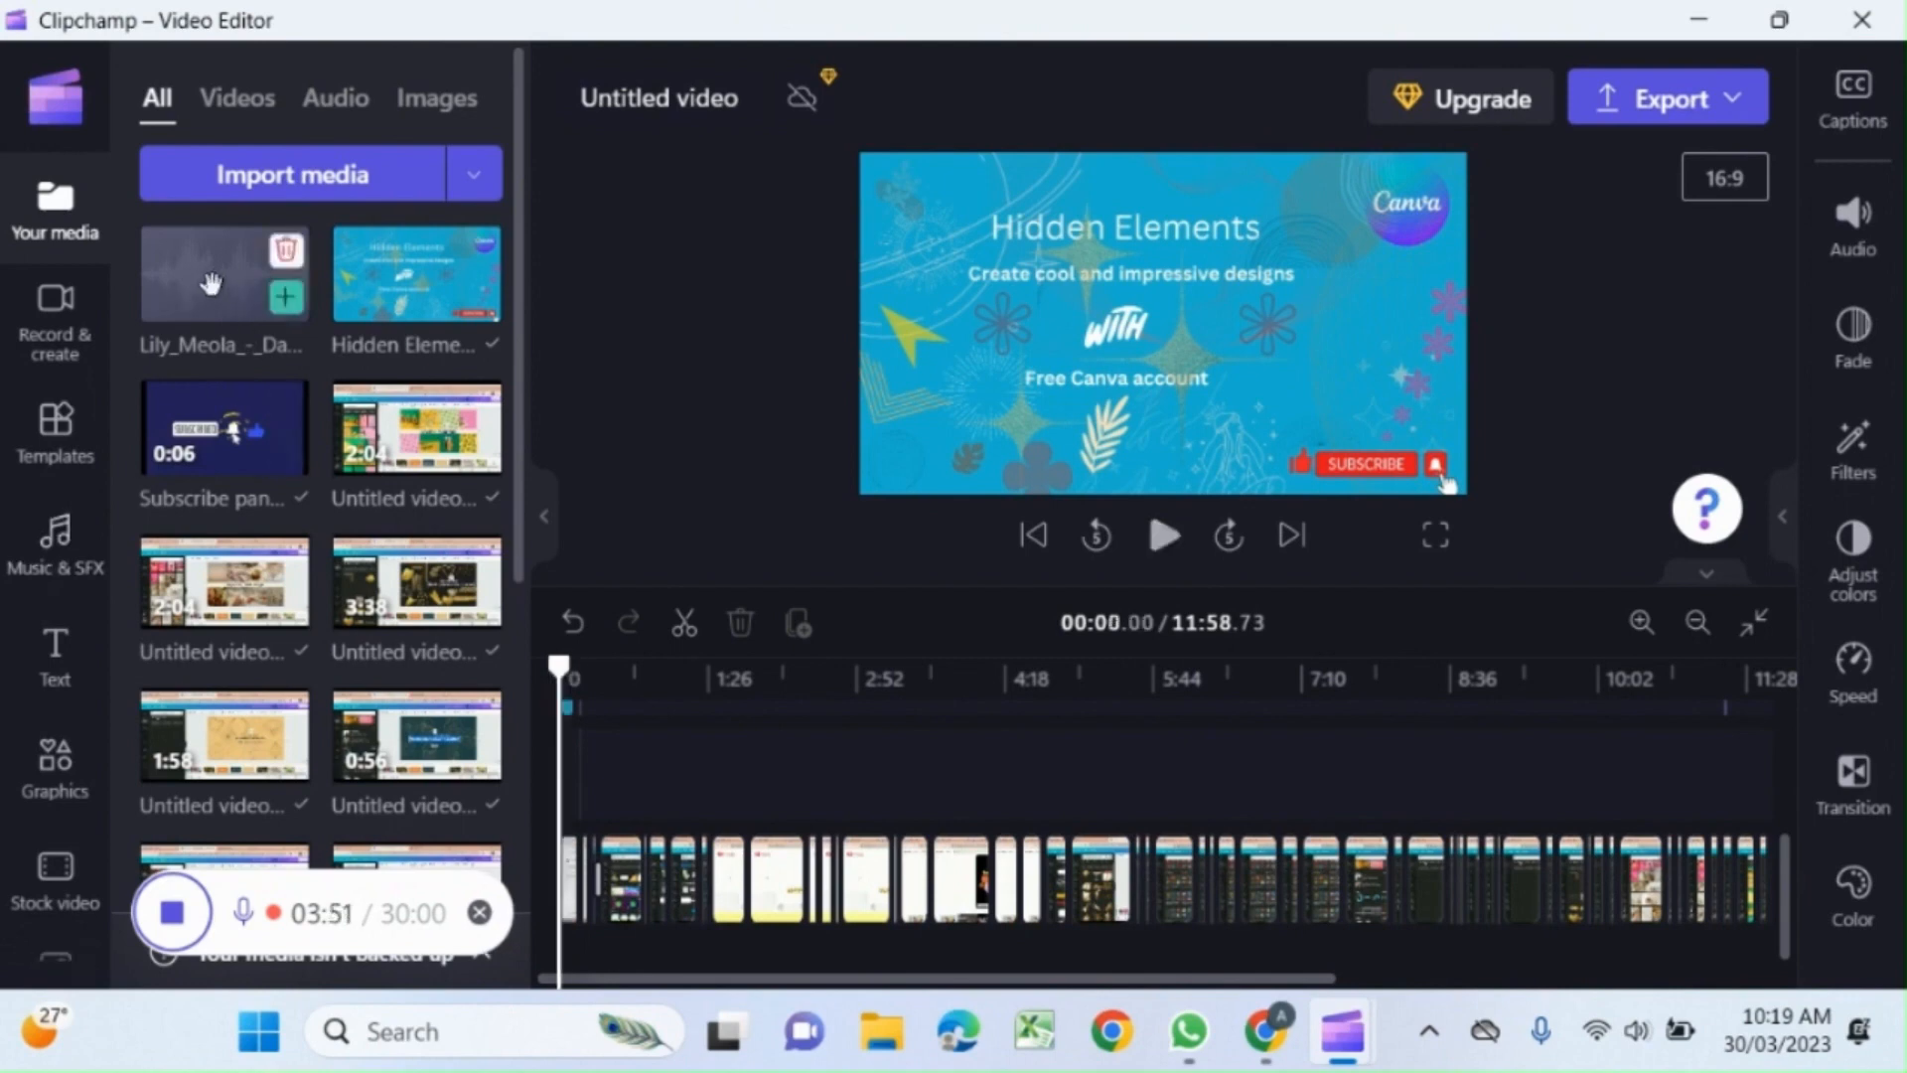
{"action": "left_click", "coordinate": [286, 300]}
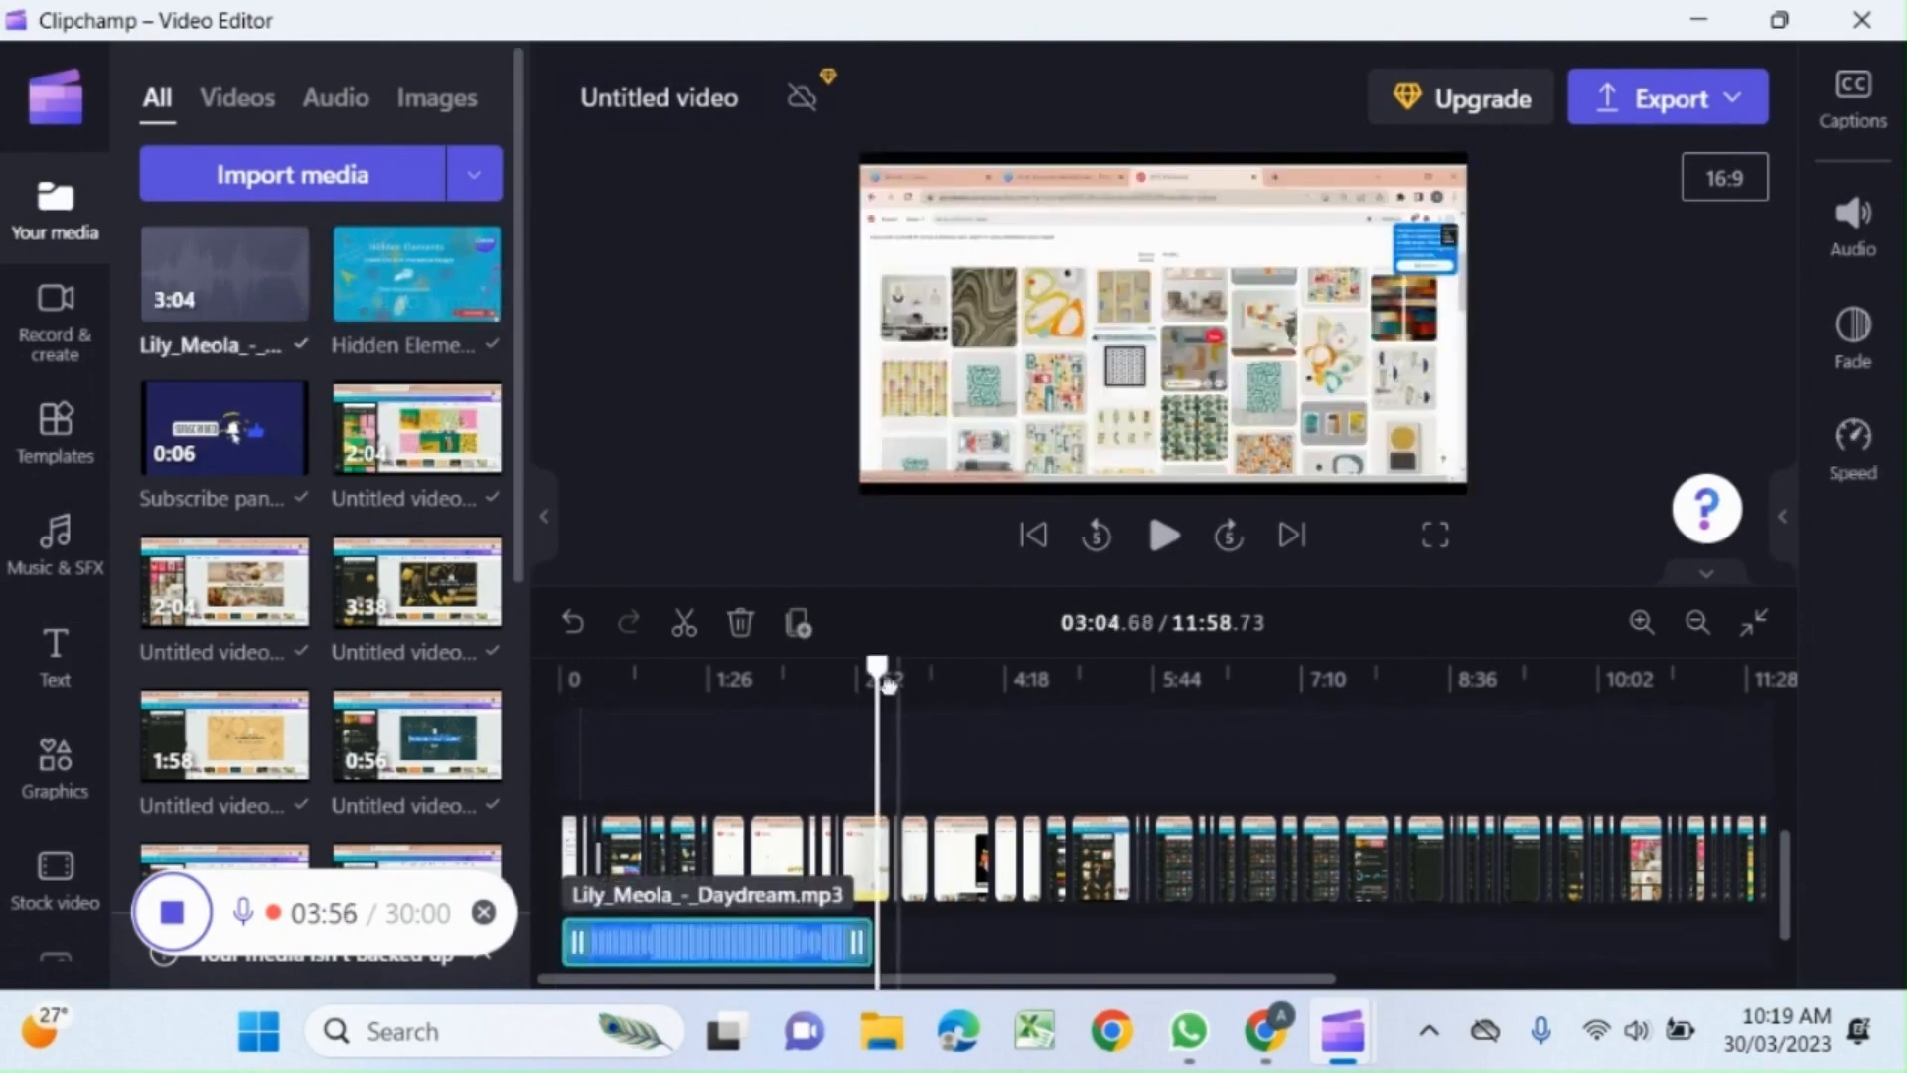
Play the video from the start with the music to find where the intro ends before the Keyword #01 title.
{"action": "left_click_drag", "start_coordinate": [876, 695], "coordinate": [560, 695]}
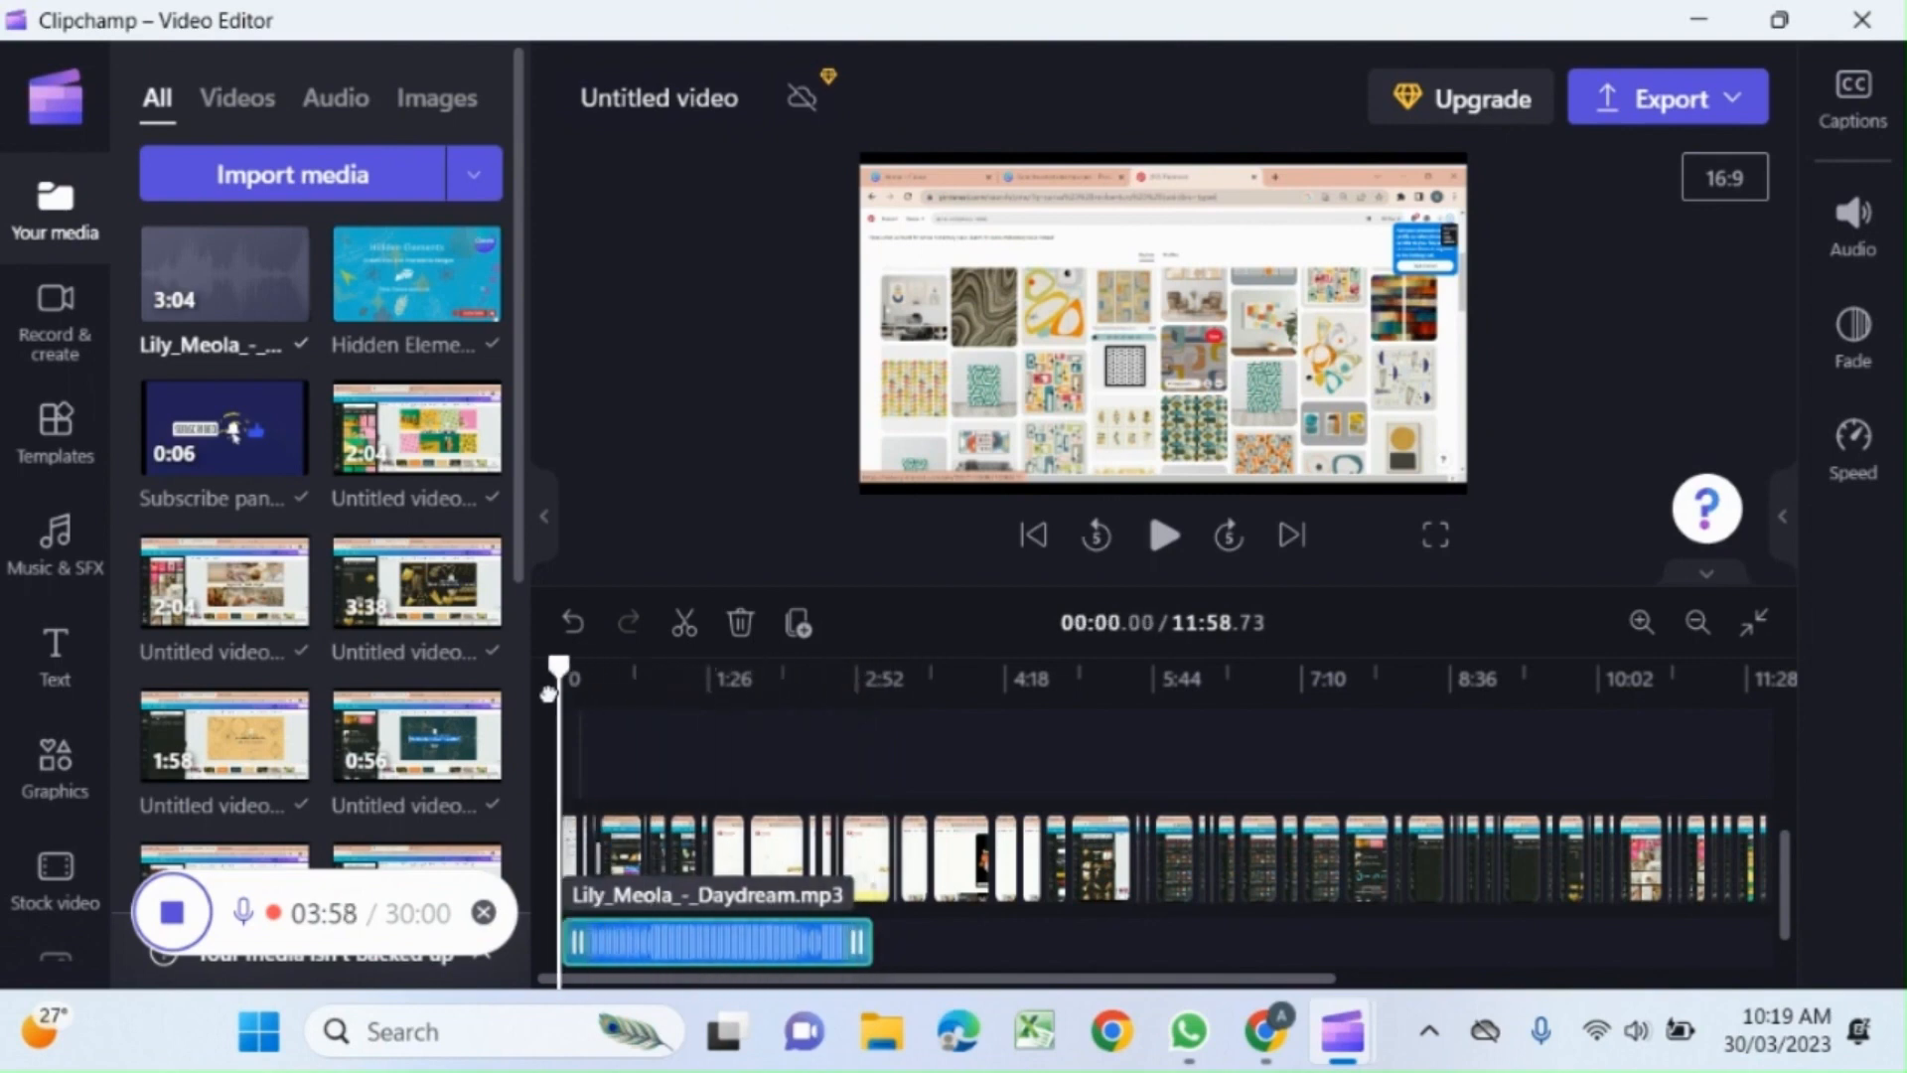
{"action": "left_click", "coordinate": [1162, 536]}
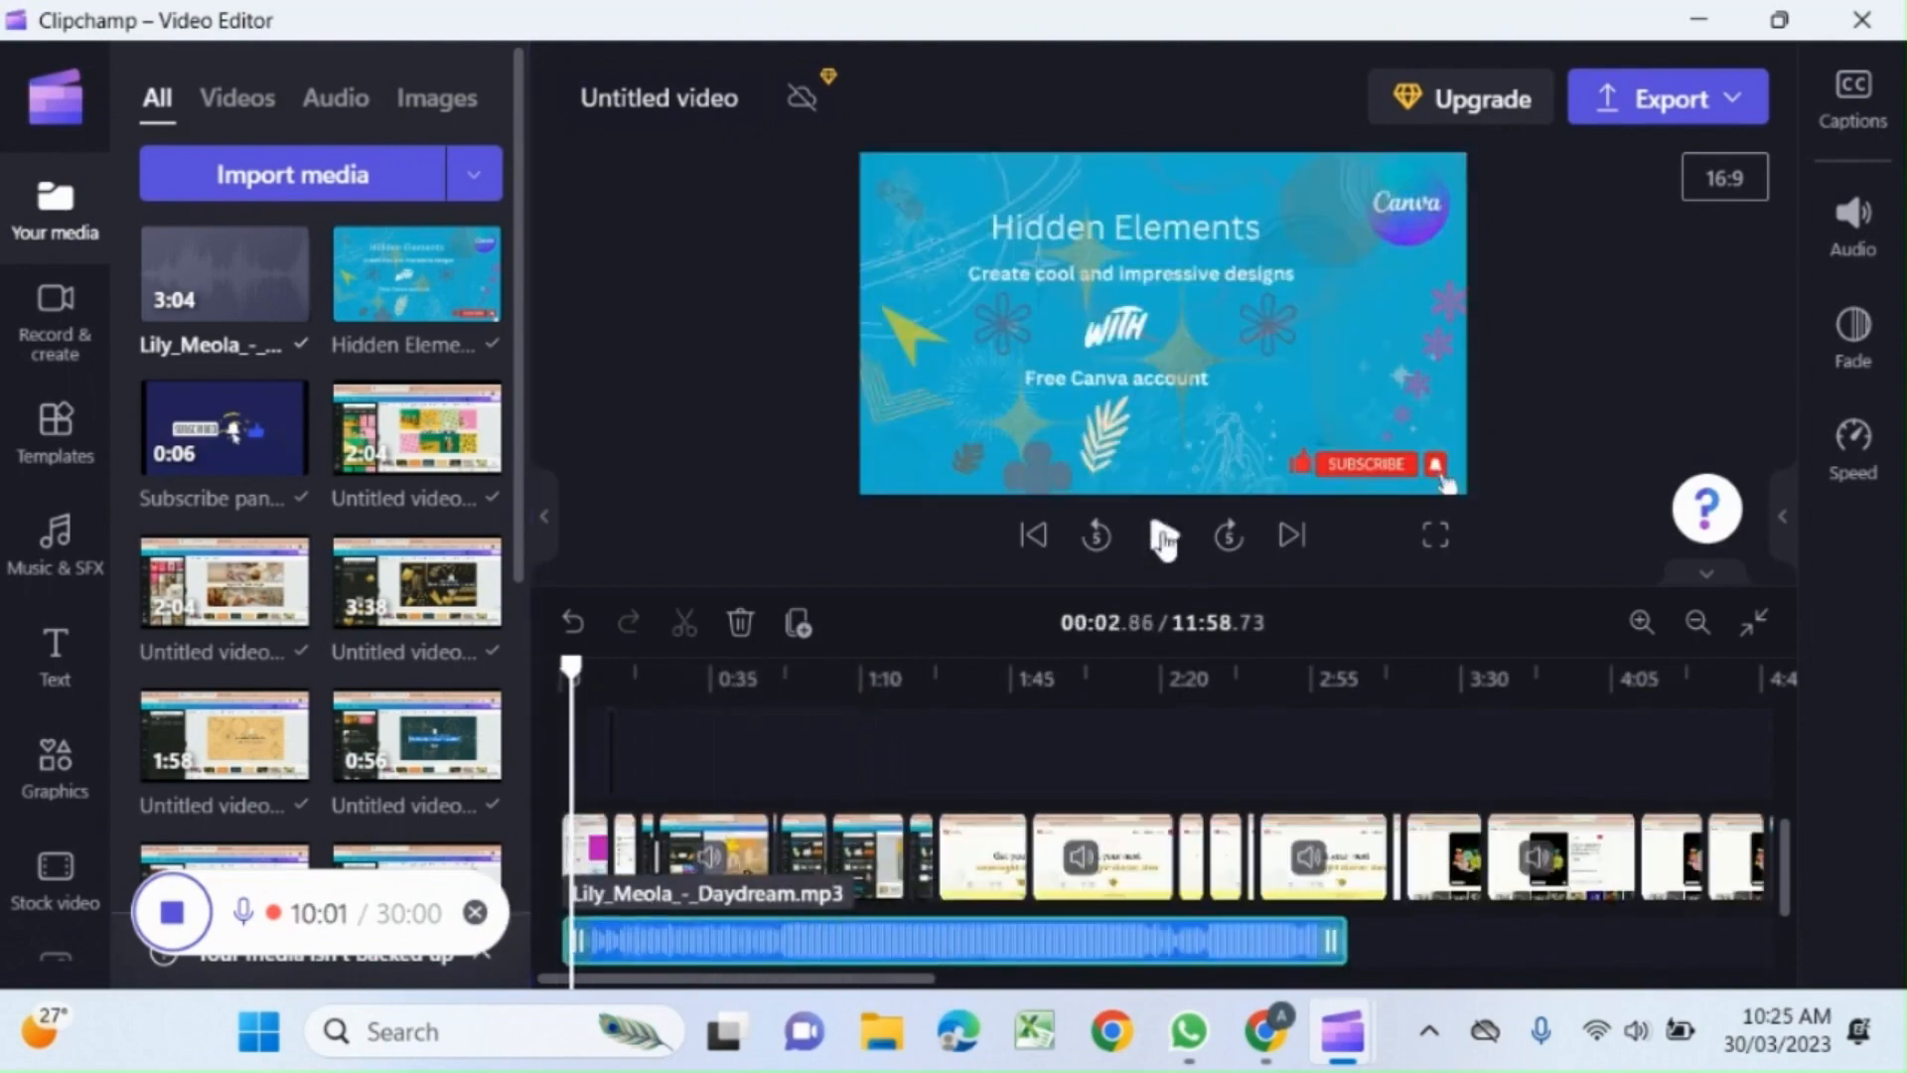
{"action": "left_click", "coordinate": [1853, 213]}
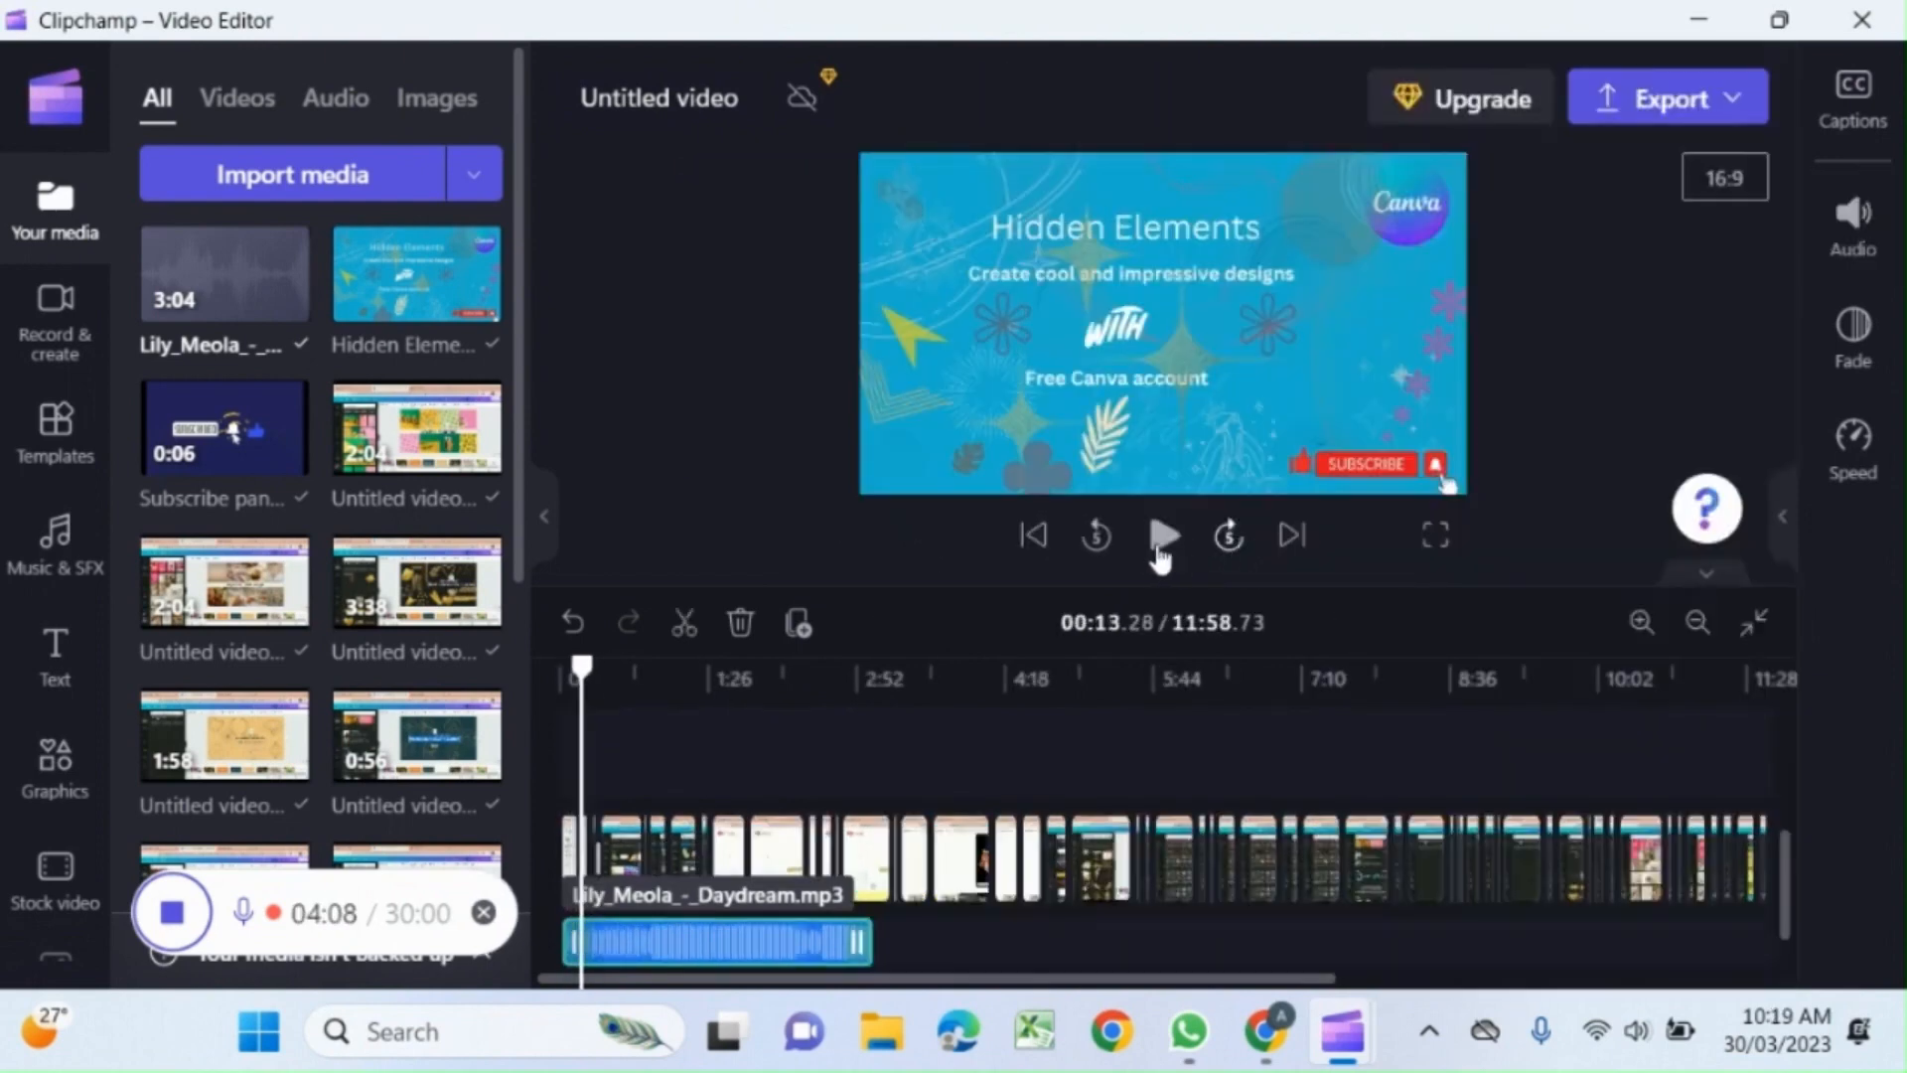
{"action": "left_click", "coordinate": [1162, 541]}
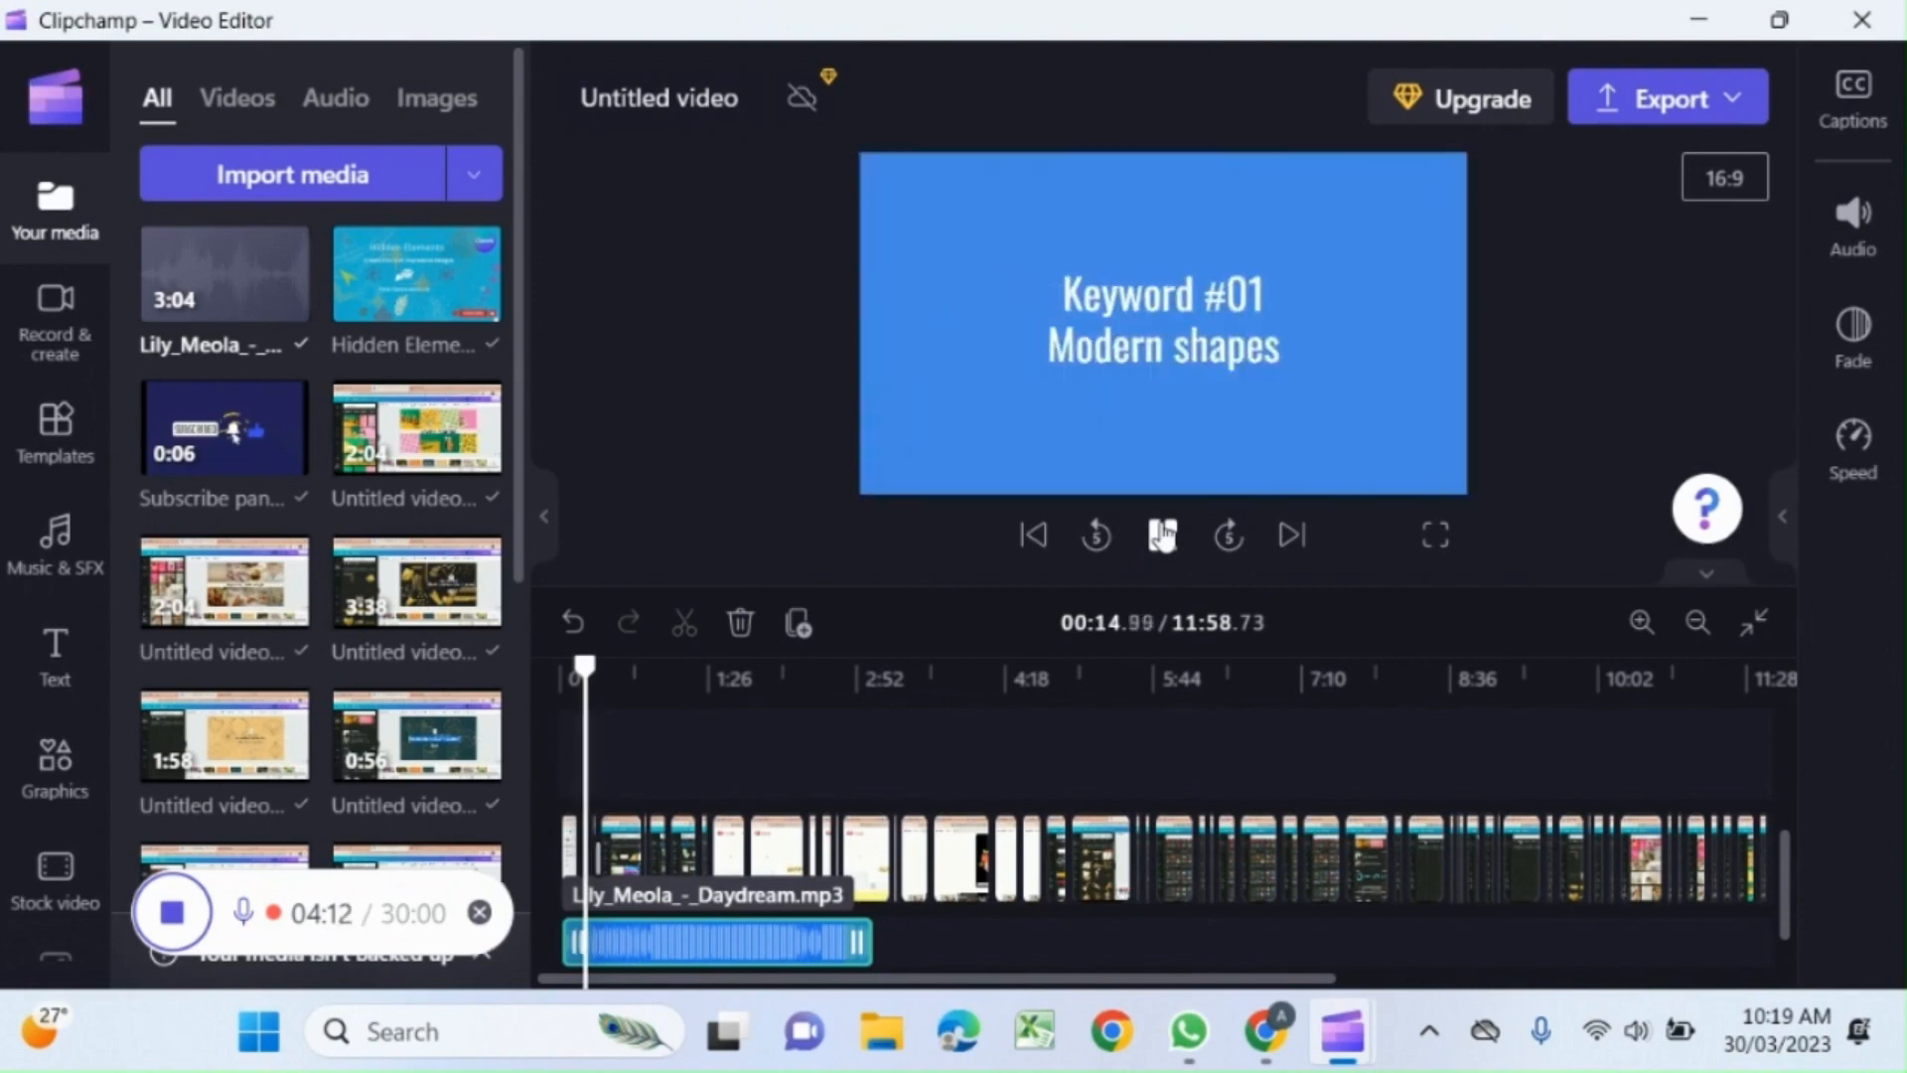
{"action": "left_click", "coordinate": [1162, 536]}
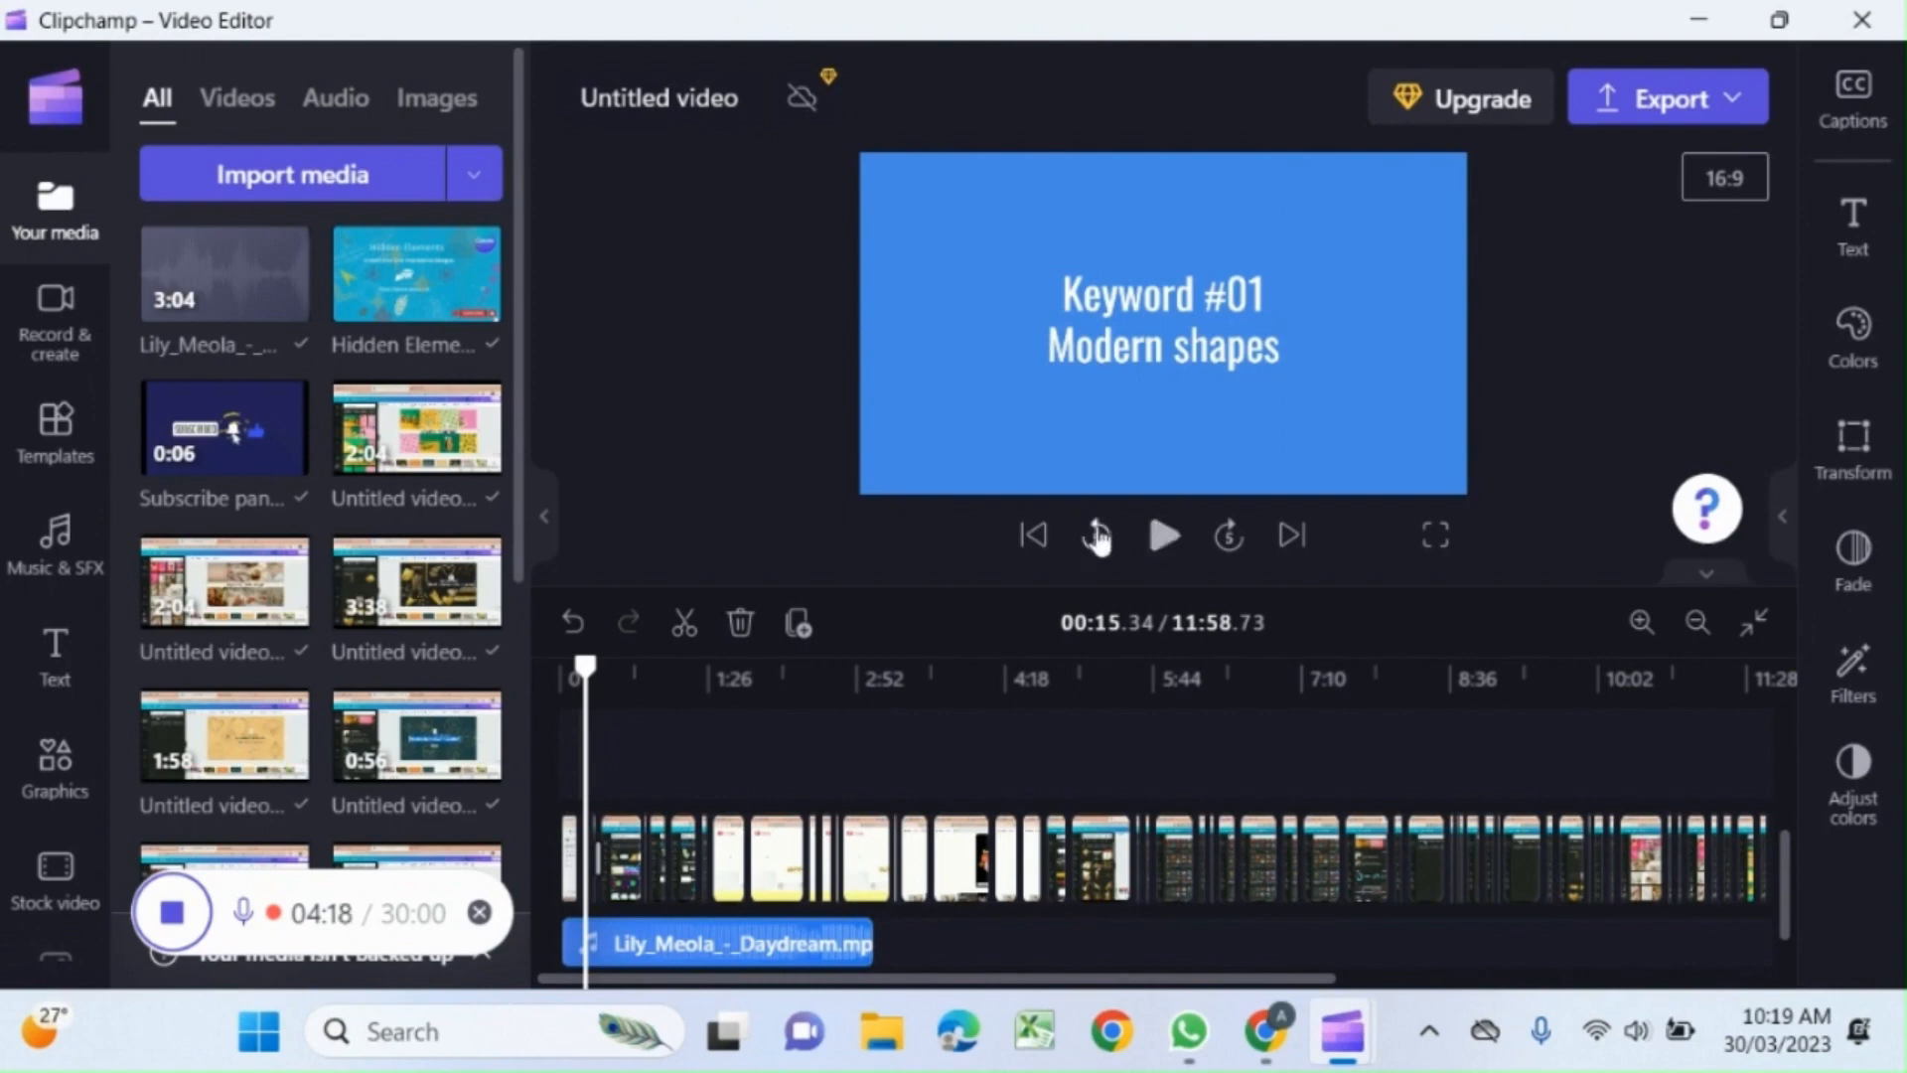
{"action": "left_click", "coordinate": [1096, 537]}
{"action": "left_click", "coordinate": [1164, 536]}
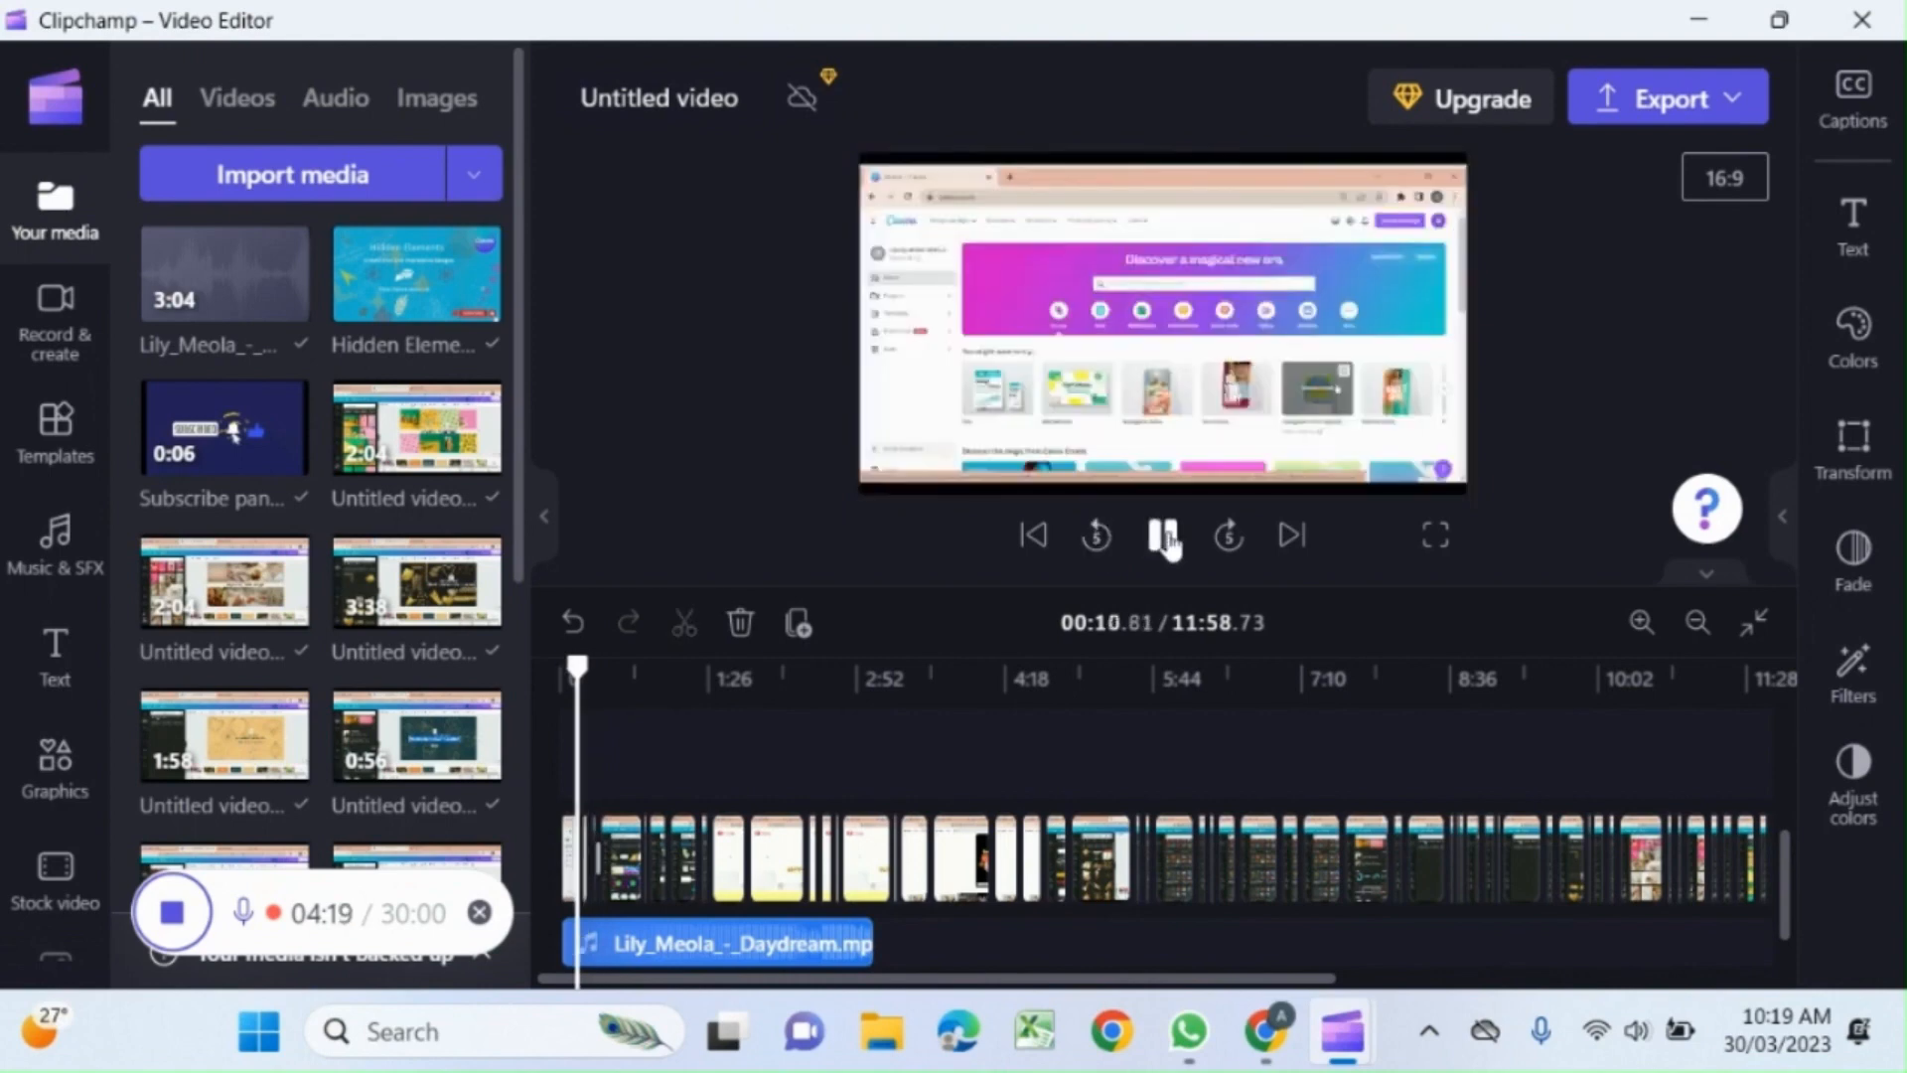
{"action": "left_click", "coordinate": [1164, 536]}
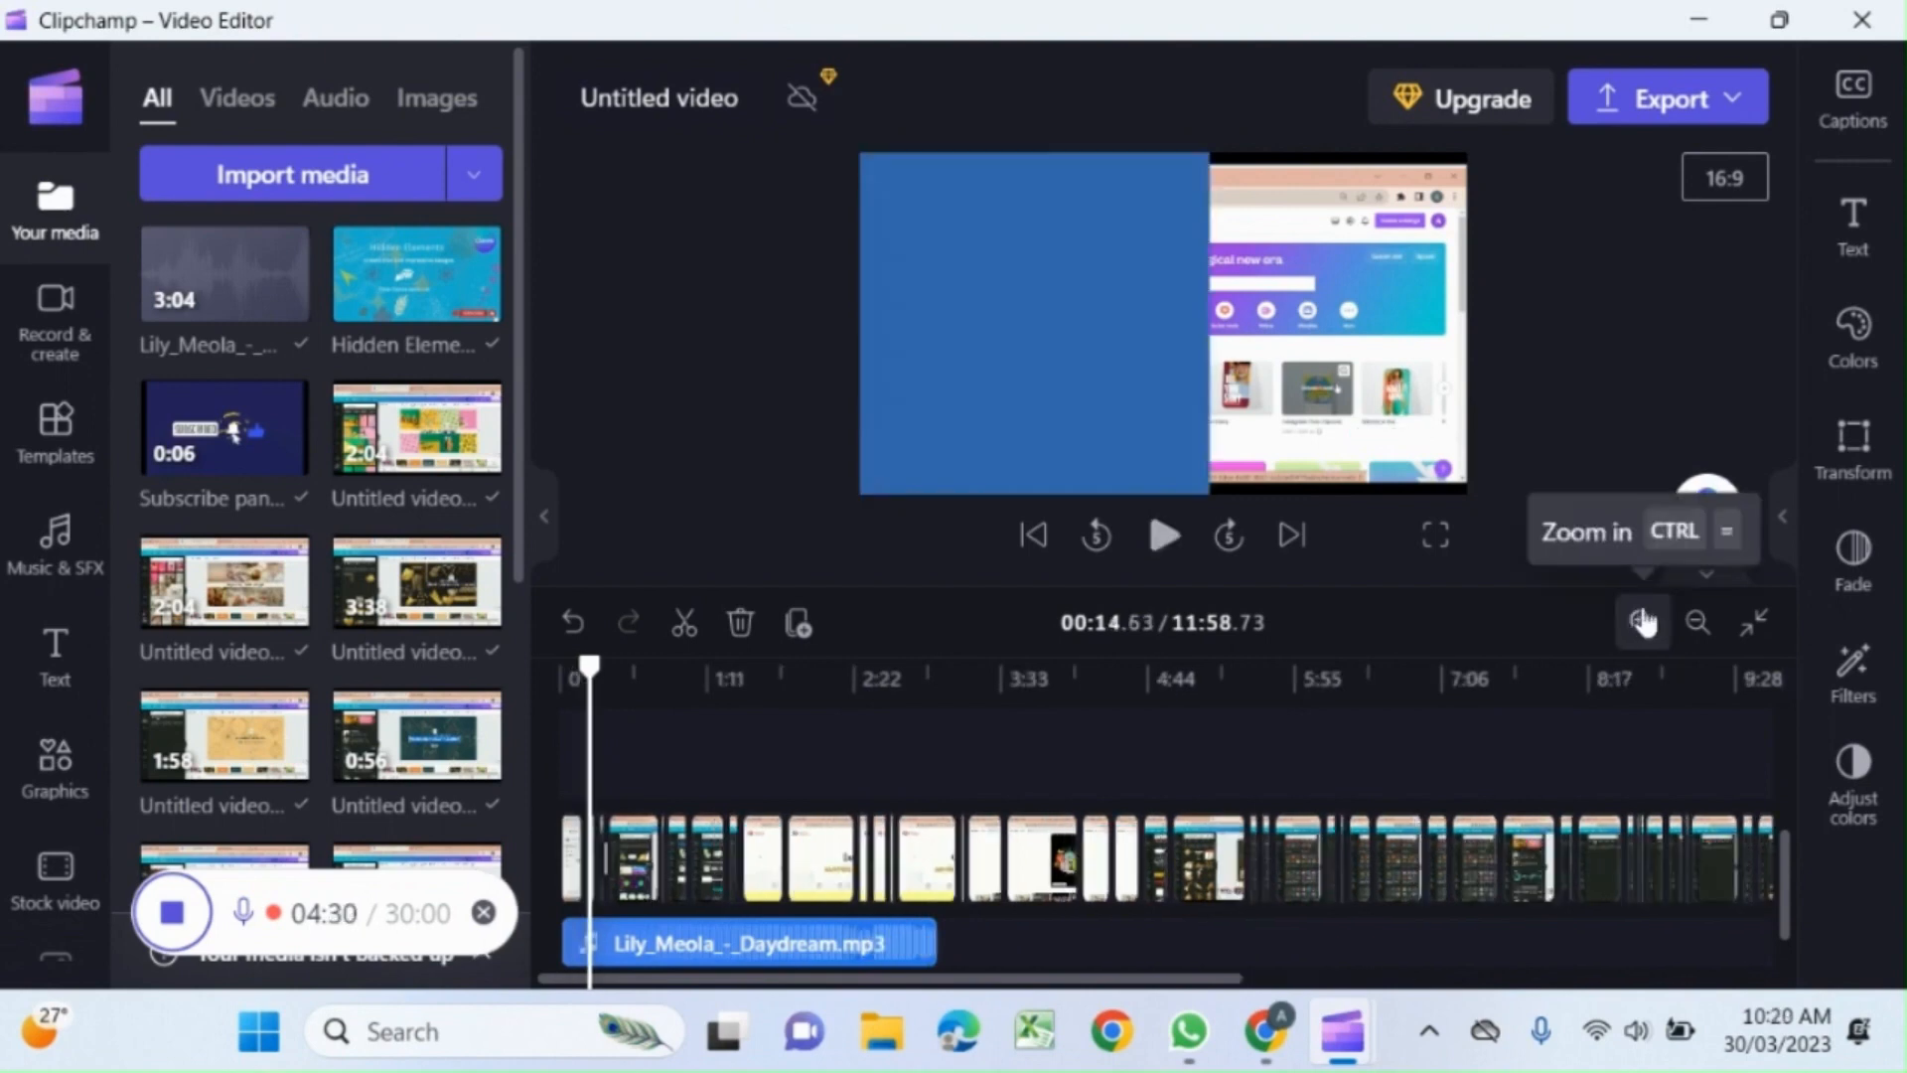
Split the Lily_Meola_-_Daydream track at about 00:11.72, where the intro ends, and delete the part after the cut.
{"action": "left_click", "coordinate": [1642, 622]}
{"action": "left_click", "coordinate": [1643, 622]}
{"action": "left_click", "coordinate": [1643, 622]}
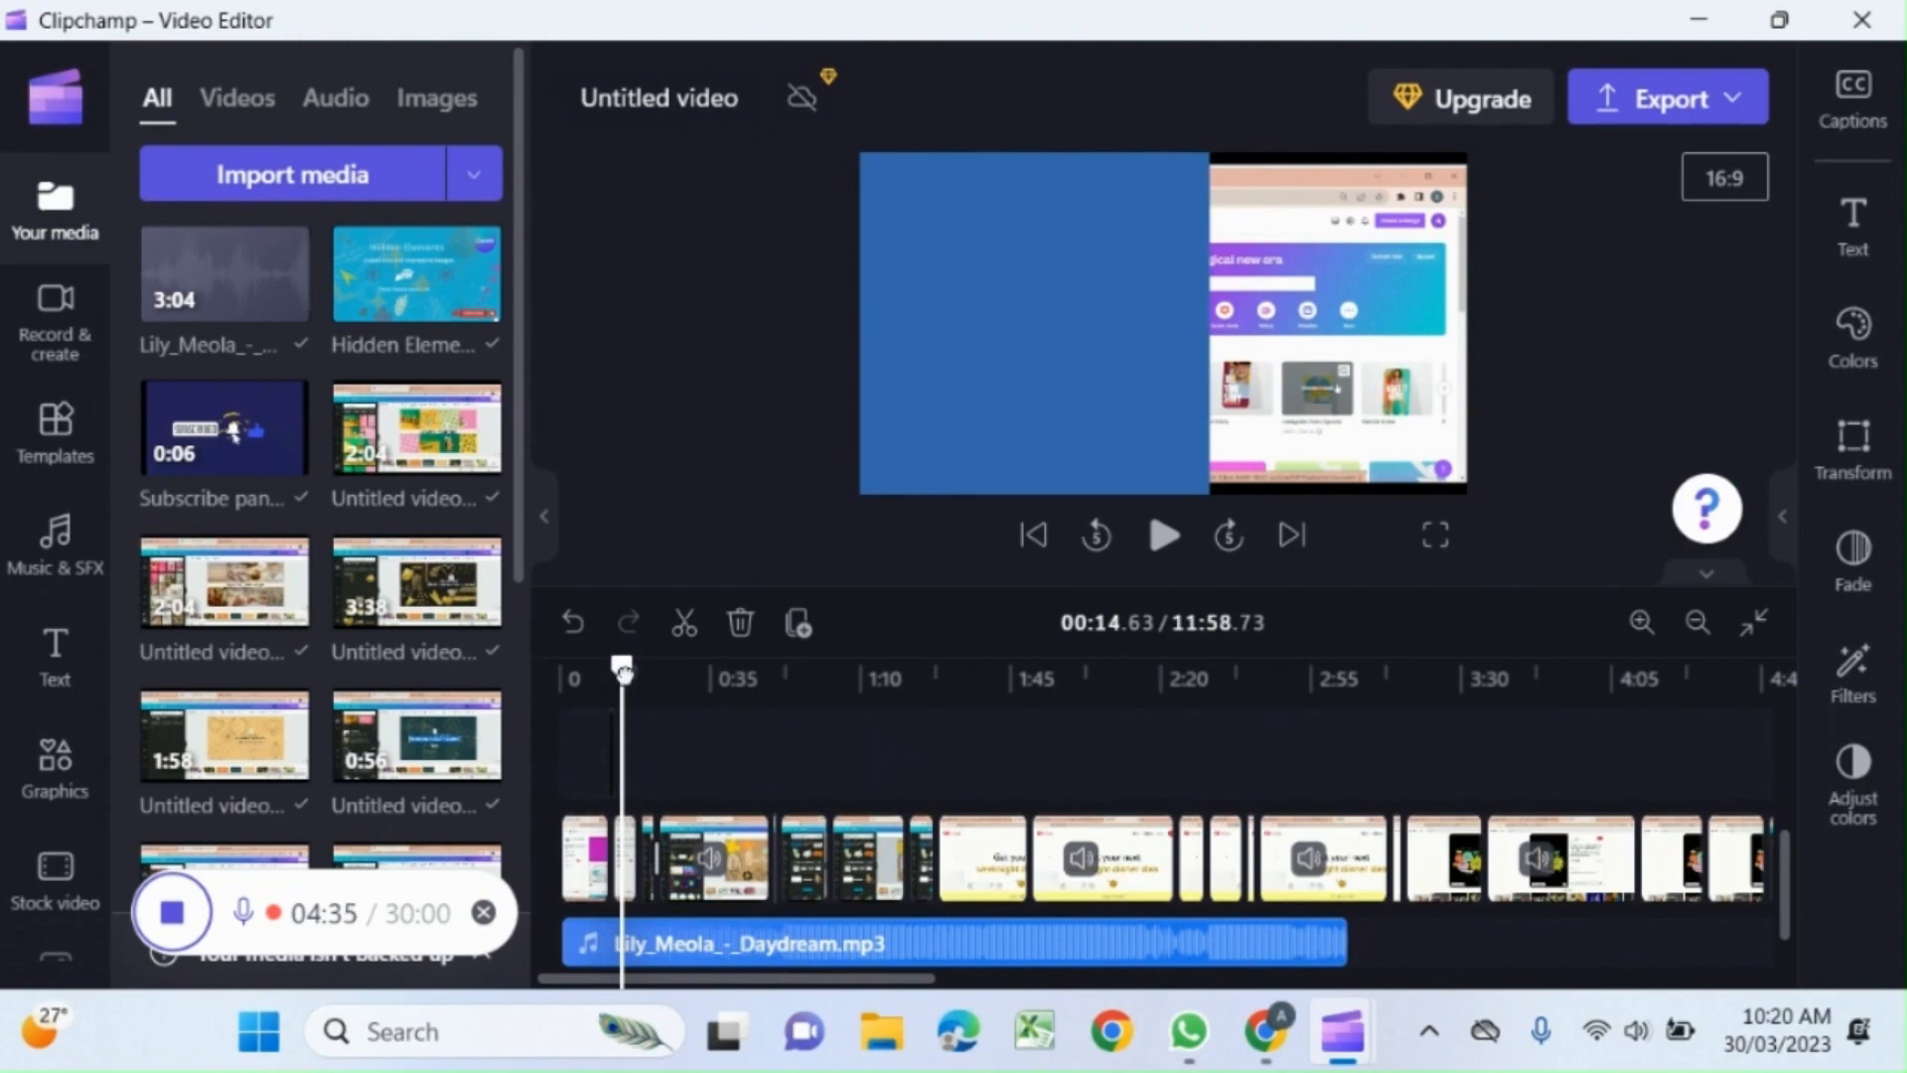
{"action": "mouse_move", "coordinate": [610, 667]}
{"action": "left_mouse_down"}
{"action": "mouse_move", "coordinate": [593, 666]}
{"action": "mouse_move", "coordinate": [613, 666]}
{"action": "left_mouse_up"}
{"action": "left_click", "coordinate": [1164, 534]}
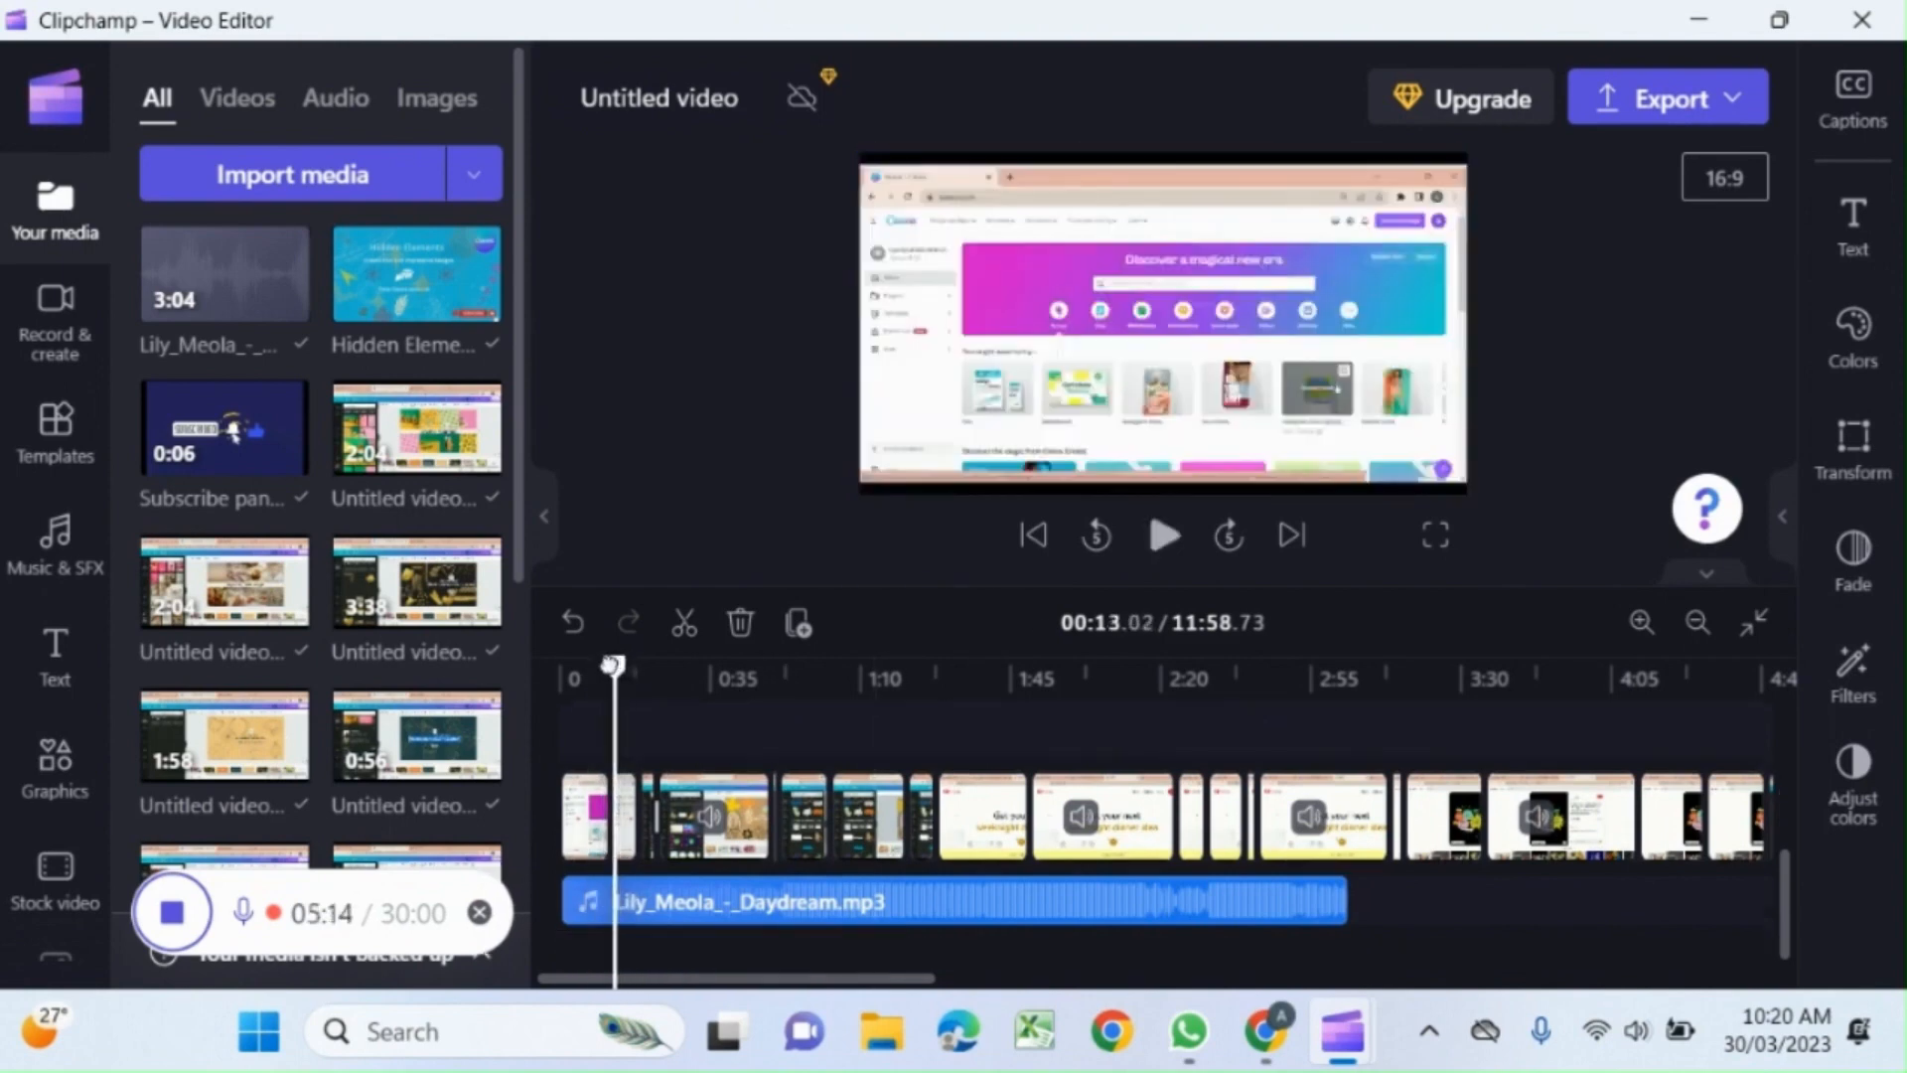
{"action": "left_click", "coordinate": [862, 900]}
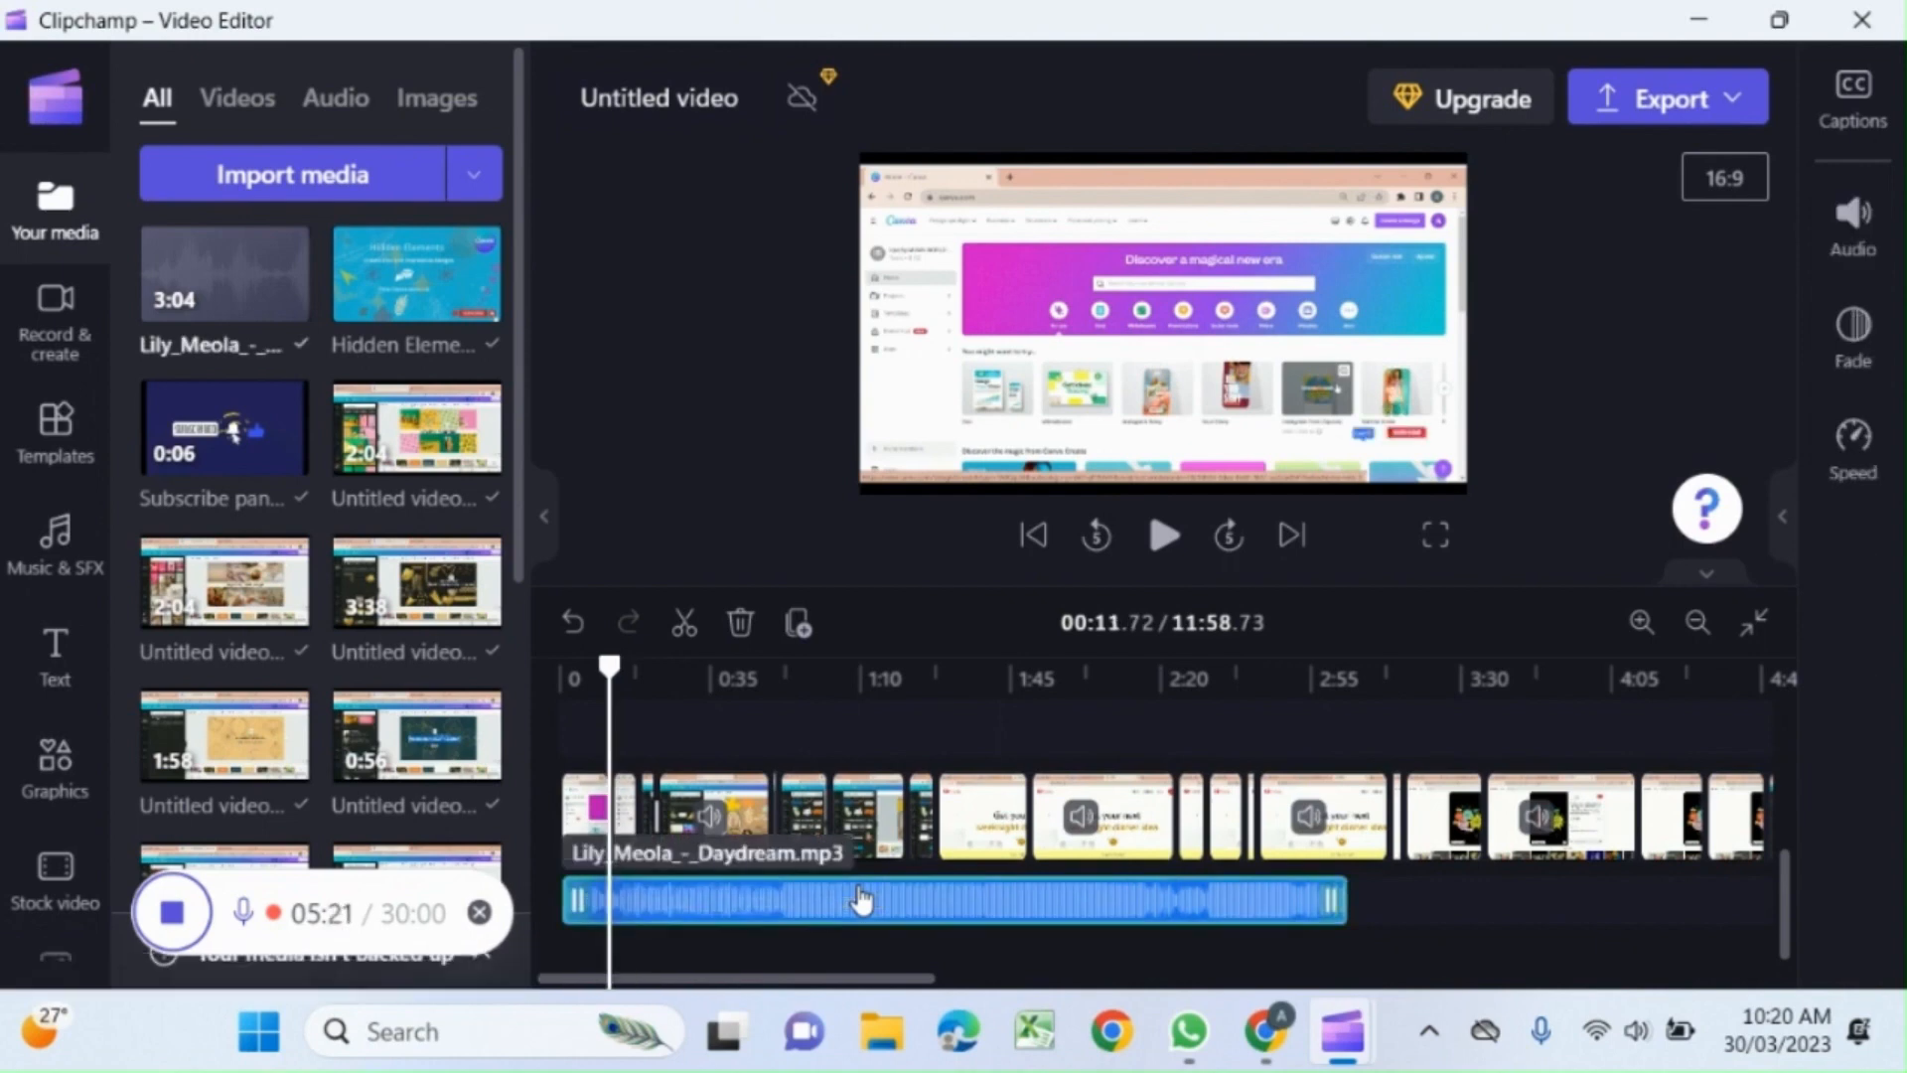
{"action": "key", "text": "s"}
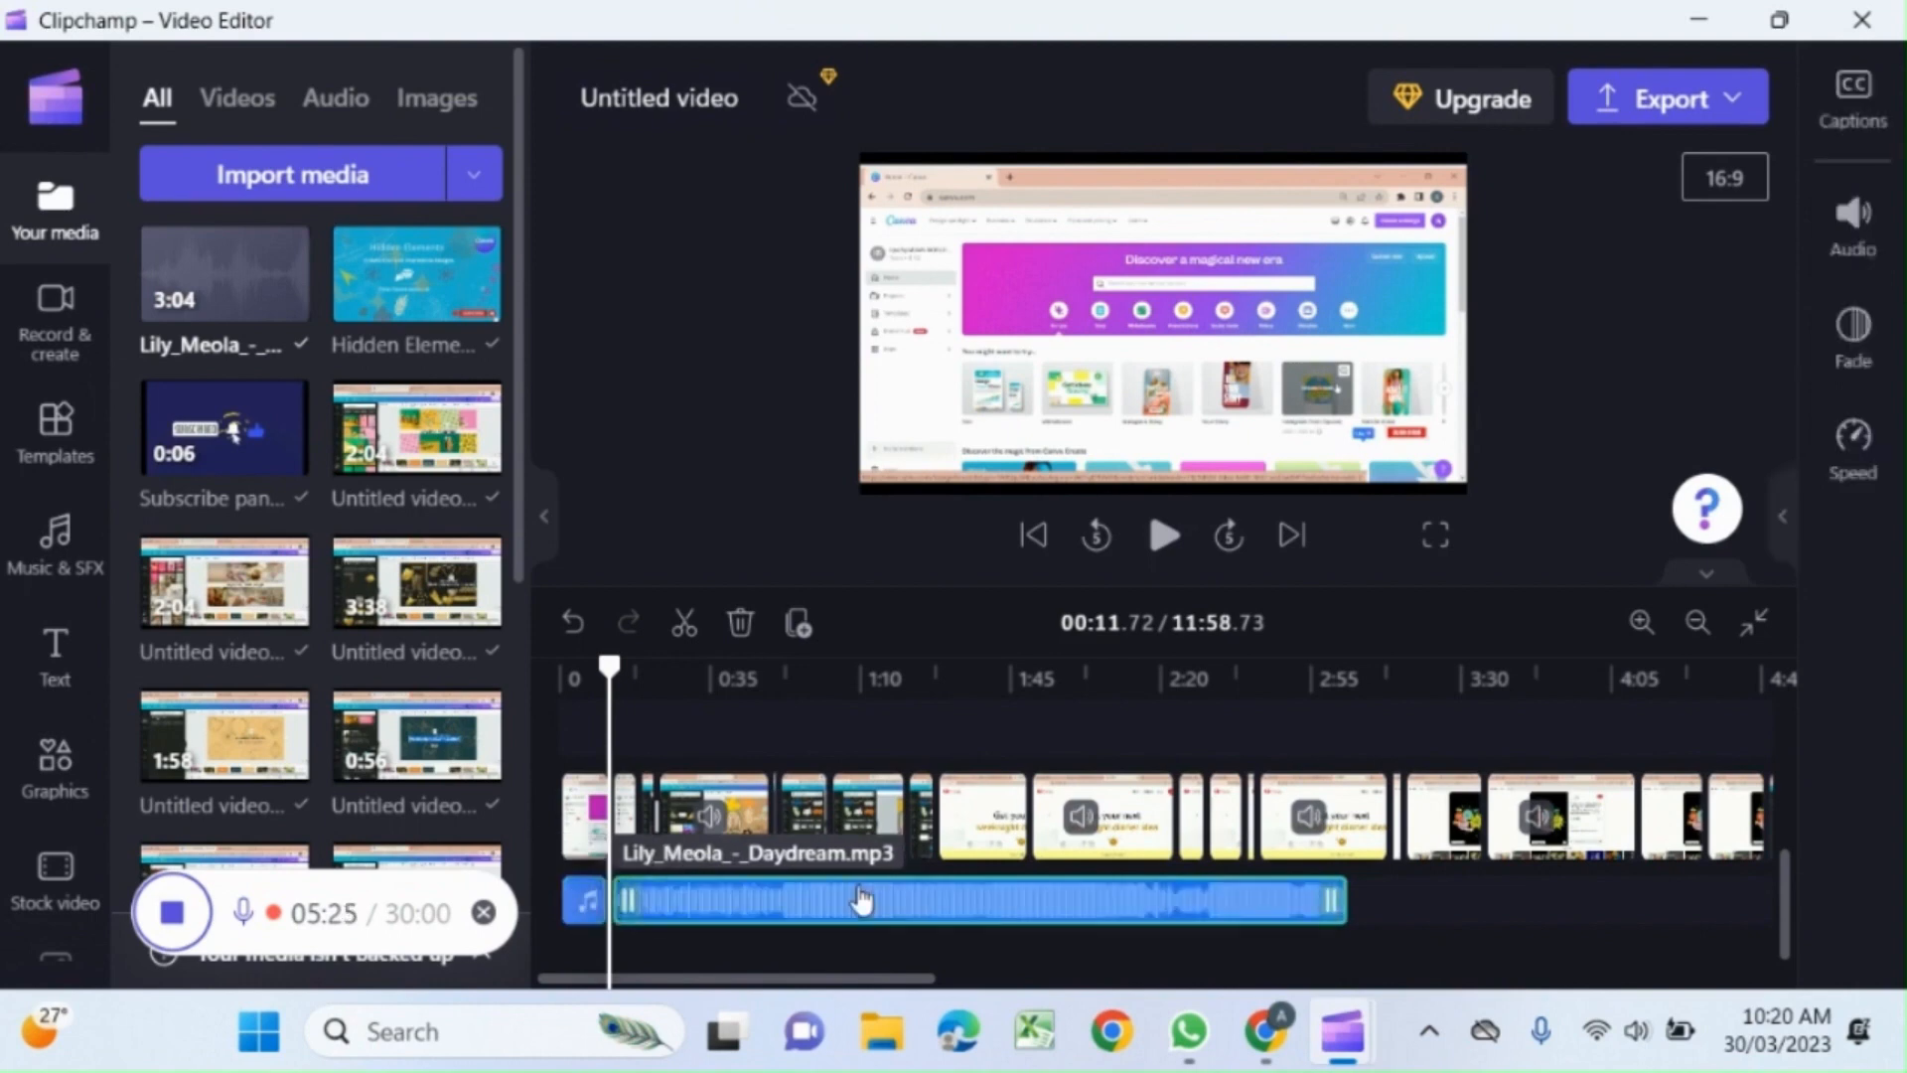
{"action": "key", "text": "Delete"}
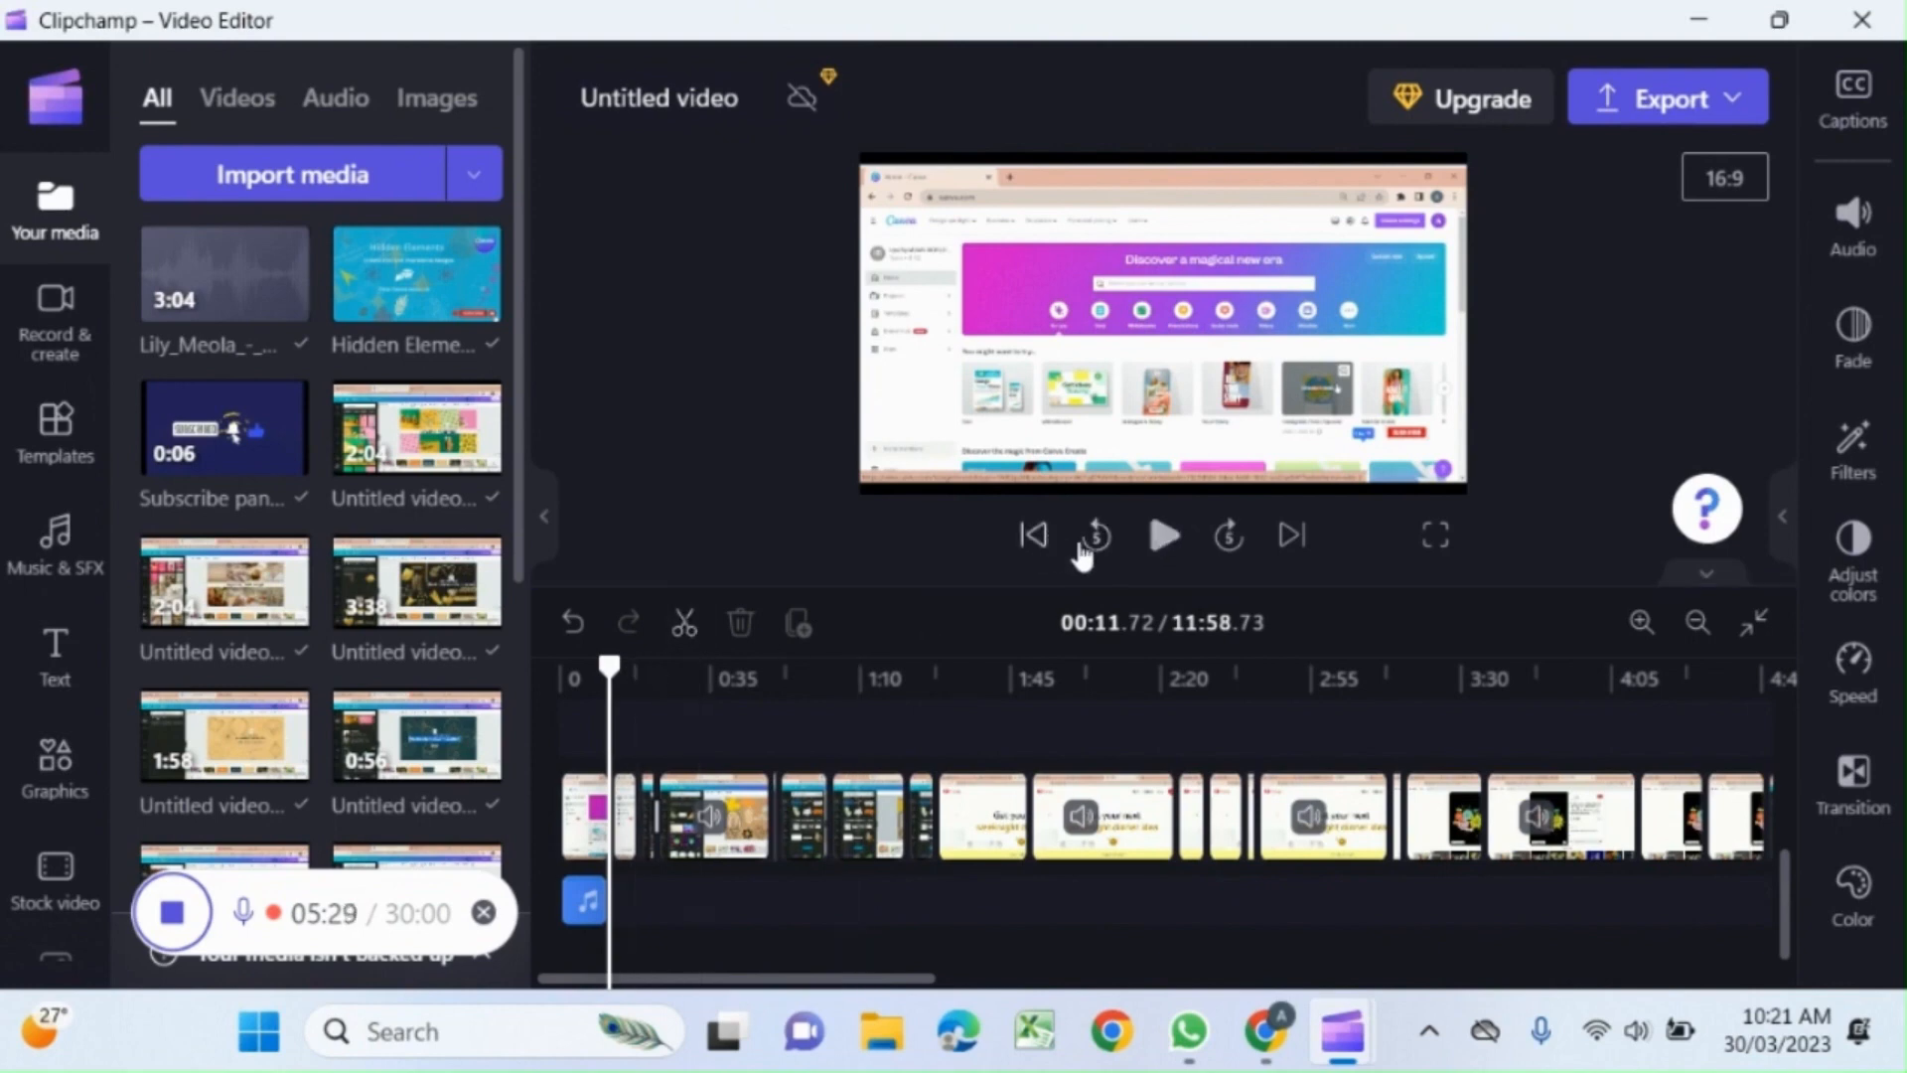
Play back the opening with the shortened music and lower the Lily_Meola_-_Daydream clip's volume to 20%.
{"action": "left_click", "coordinate": [1099, 538]}
{"action": "left_click", "coordinate": [1098, 537]}
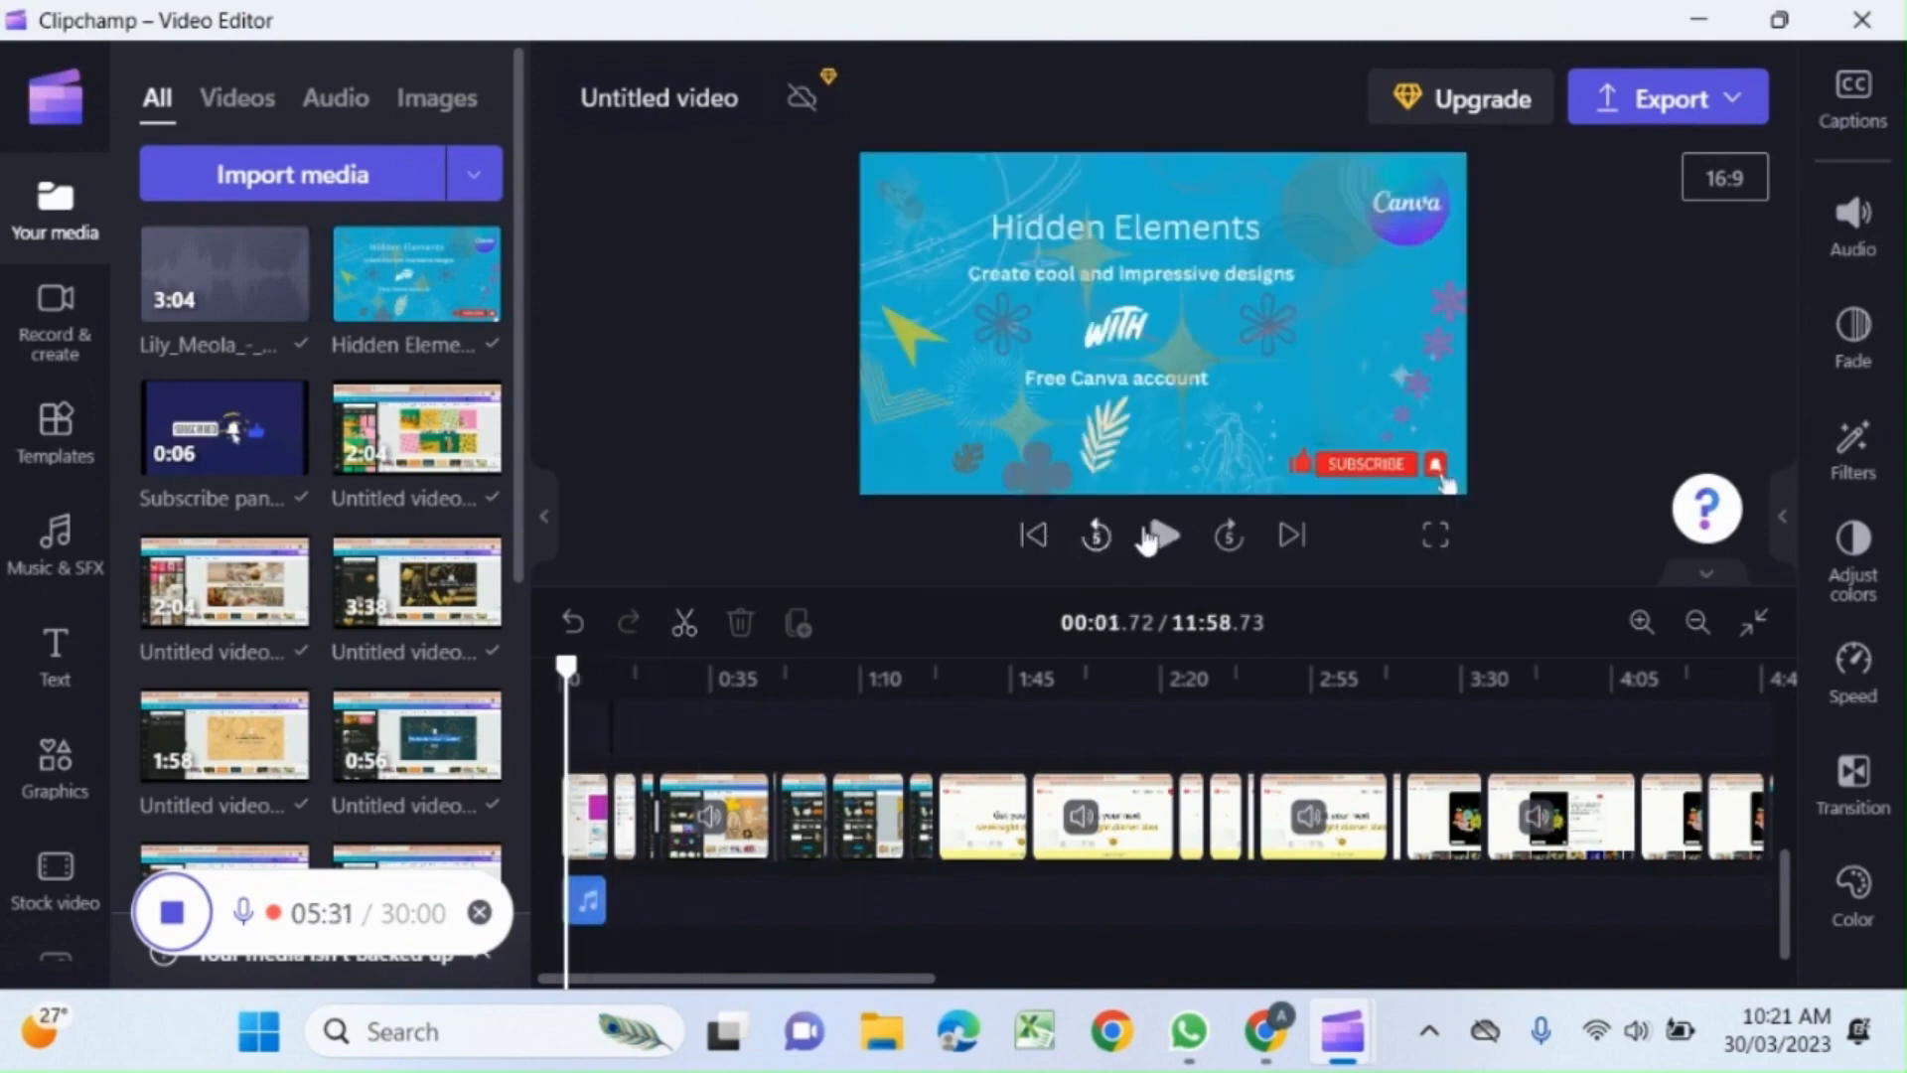
{"action": "left_click", "coordinate": [1166, 536]}
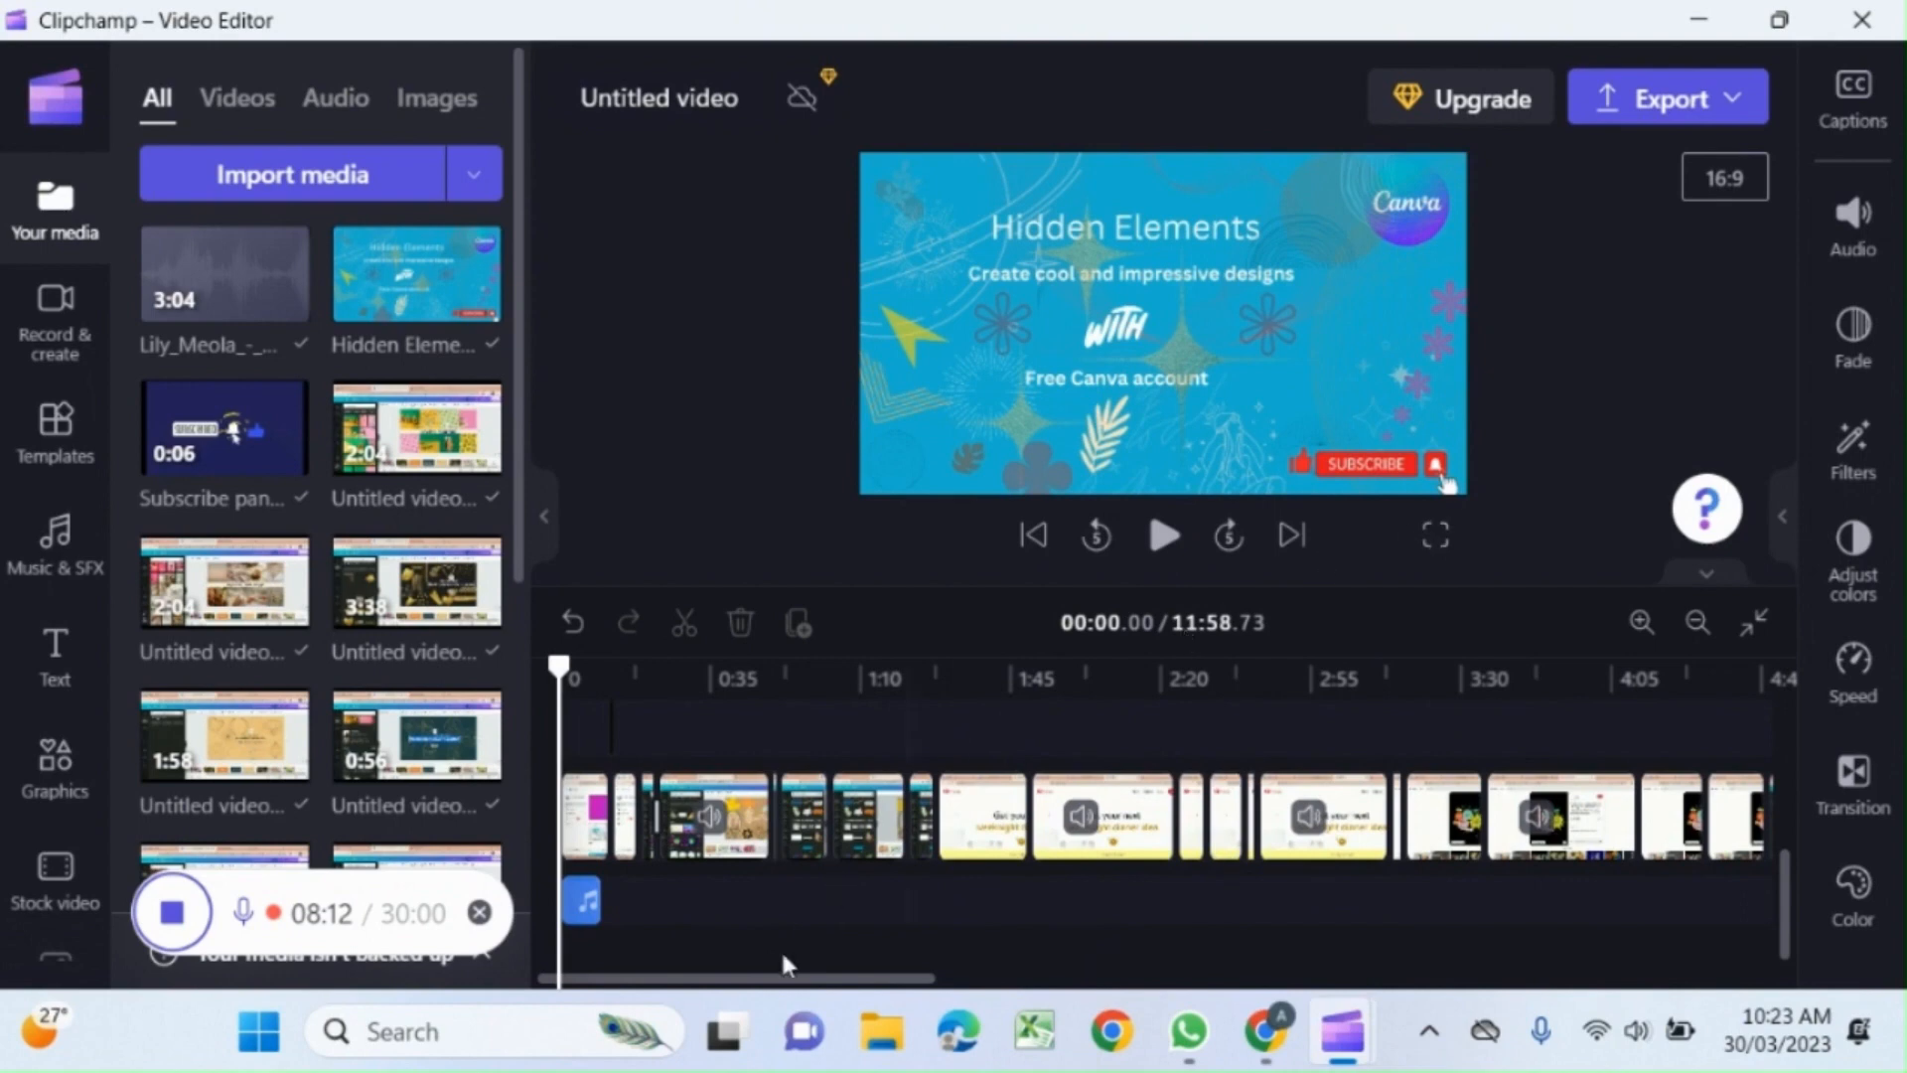
{"action": "left_click", "coordinate": [1162, 537]}
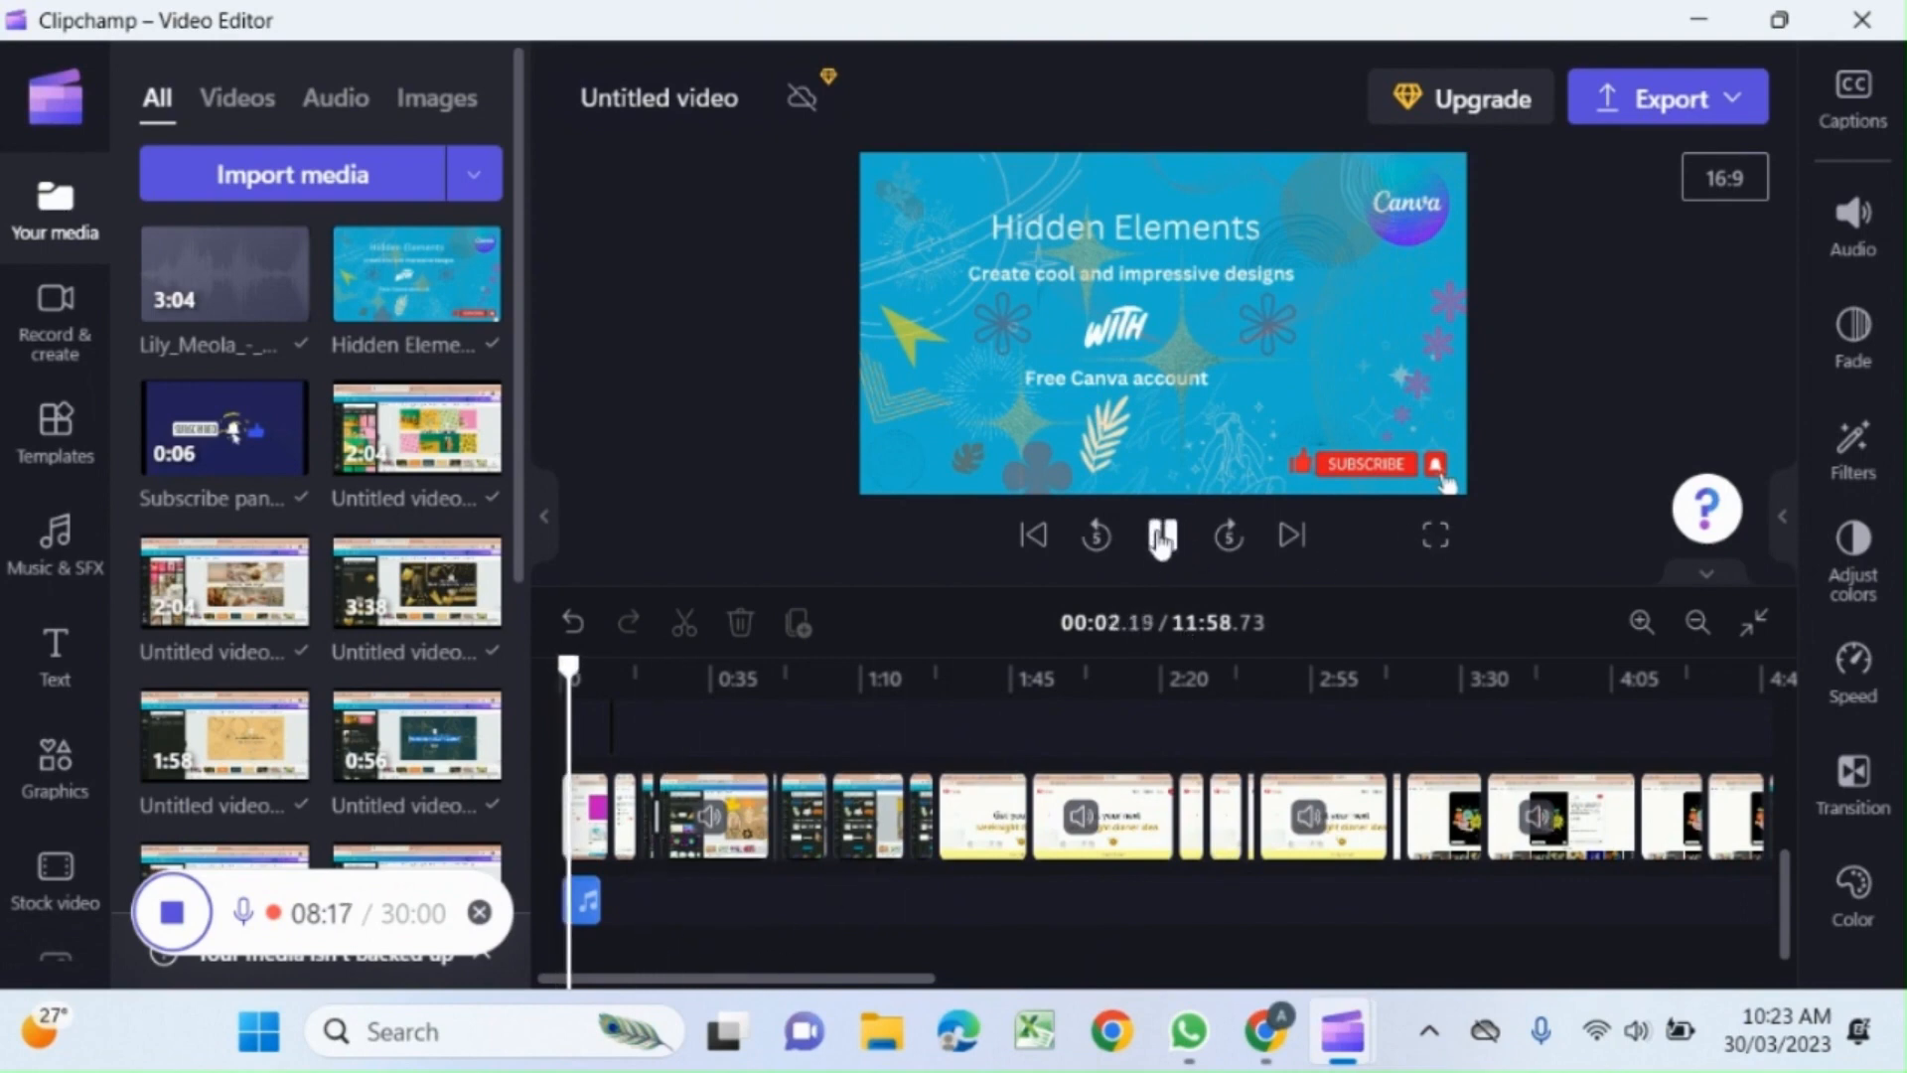
{"action": "left_click", "coordinate": [1162, 536]}
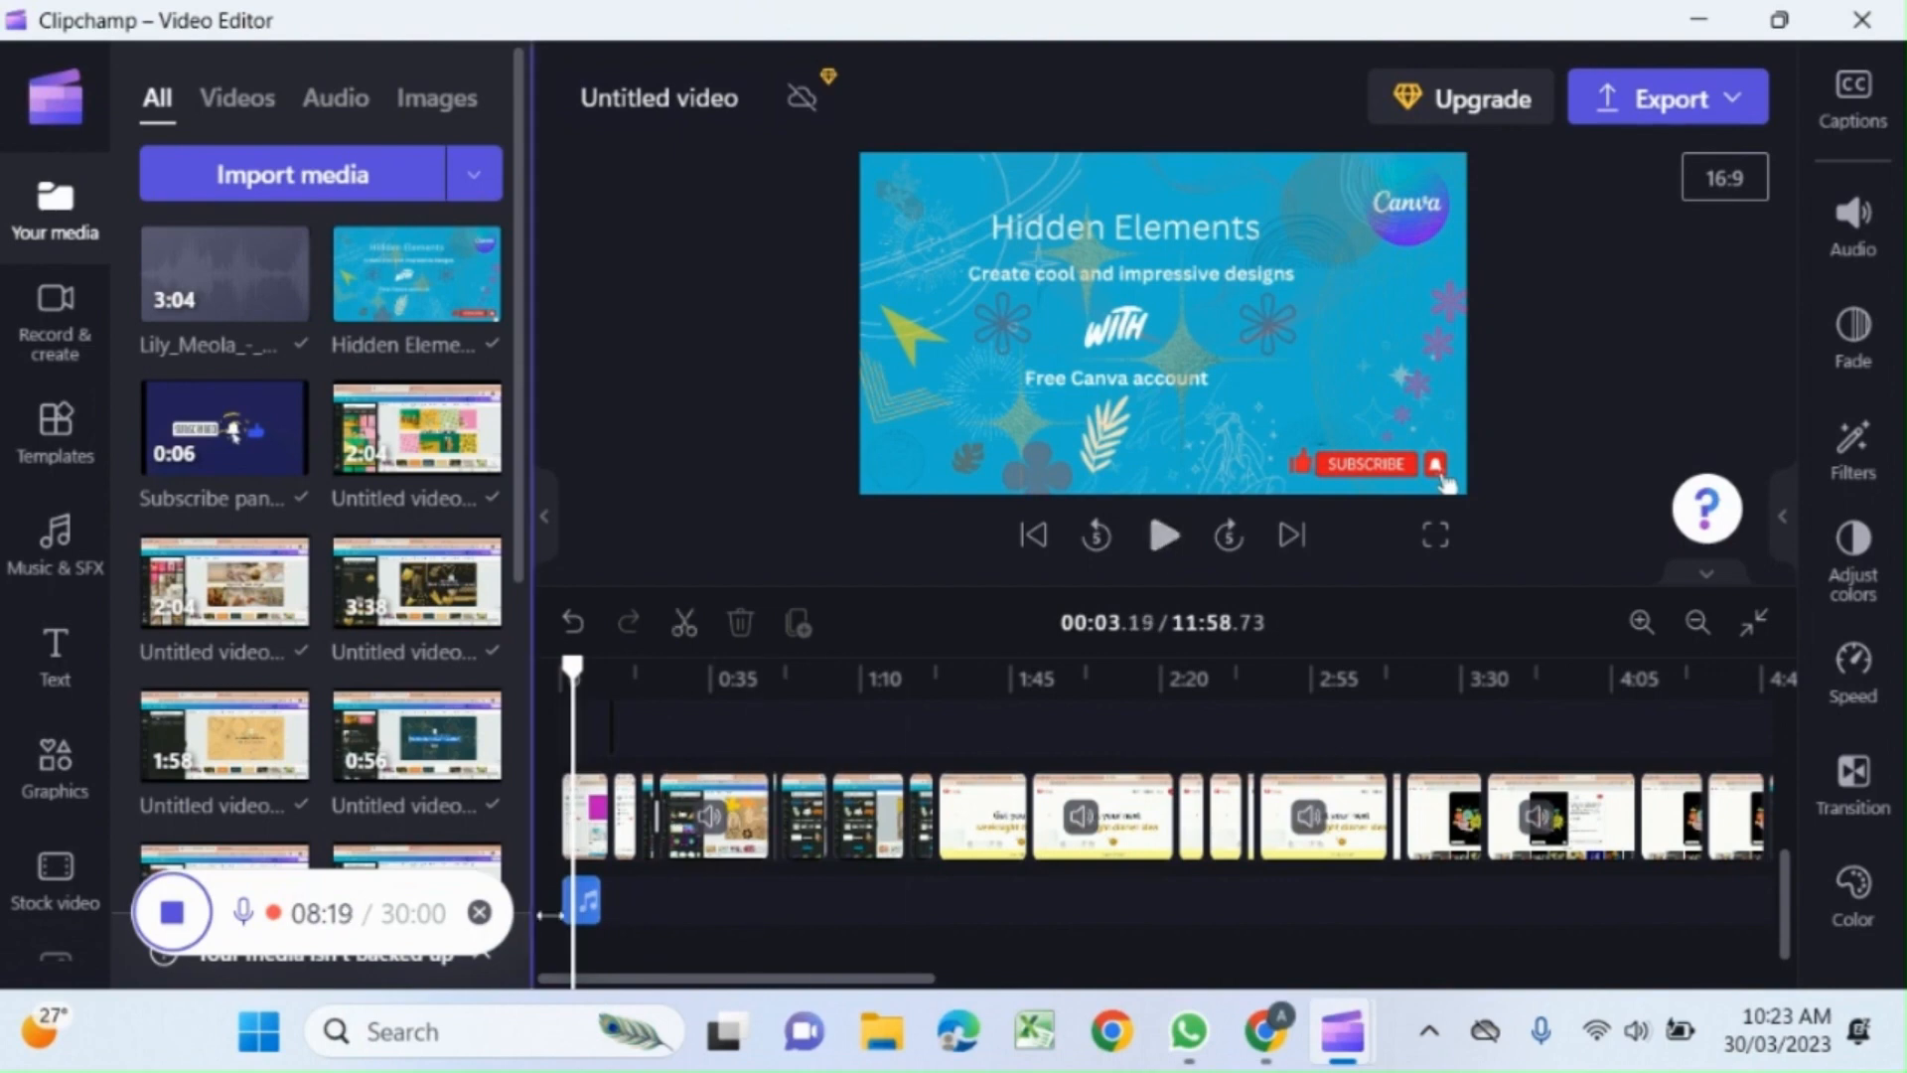
{"action": "left_click", "coordinate": [585, 910]}
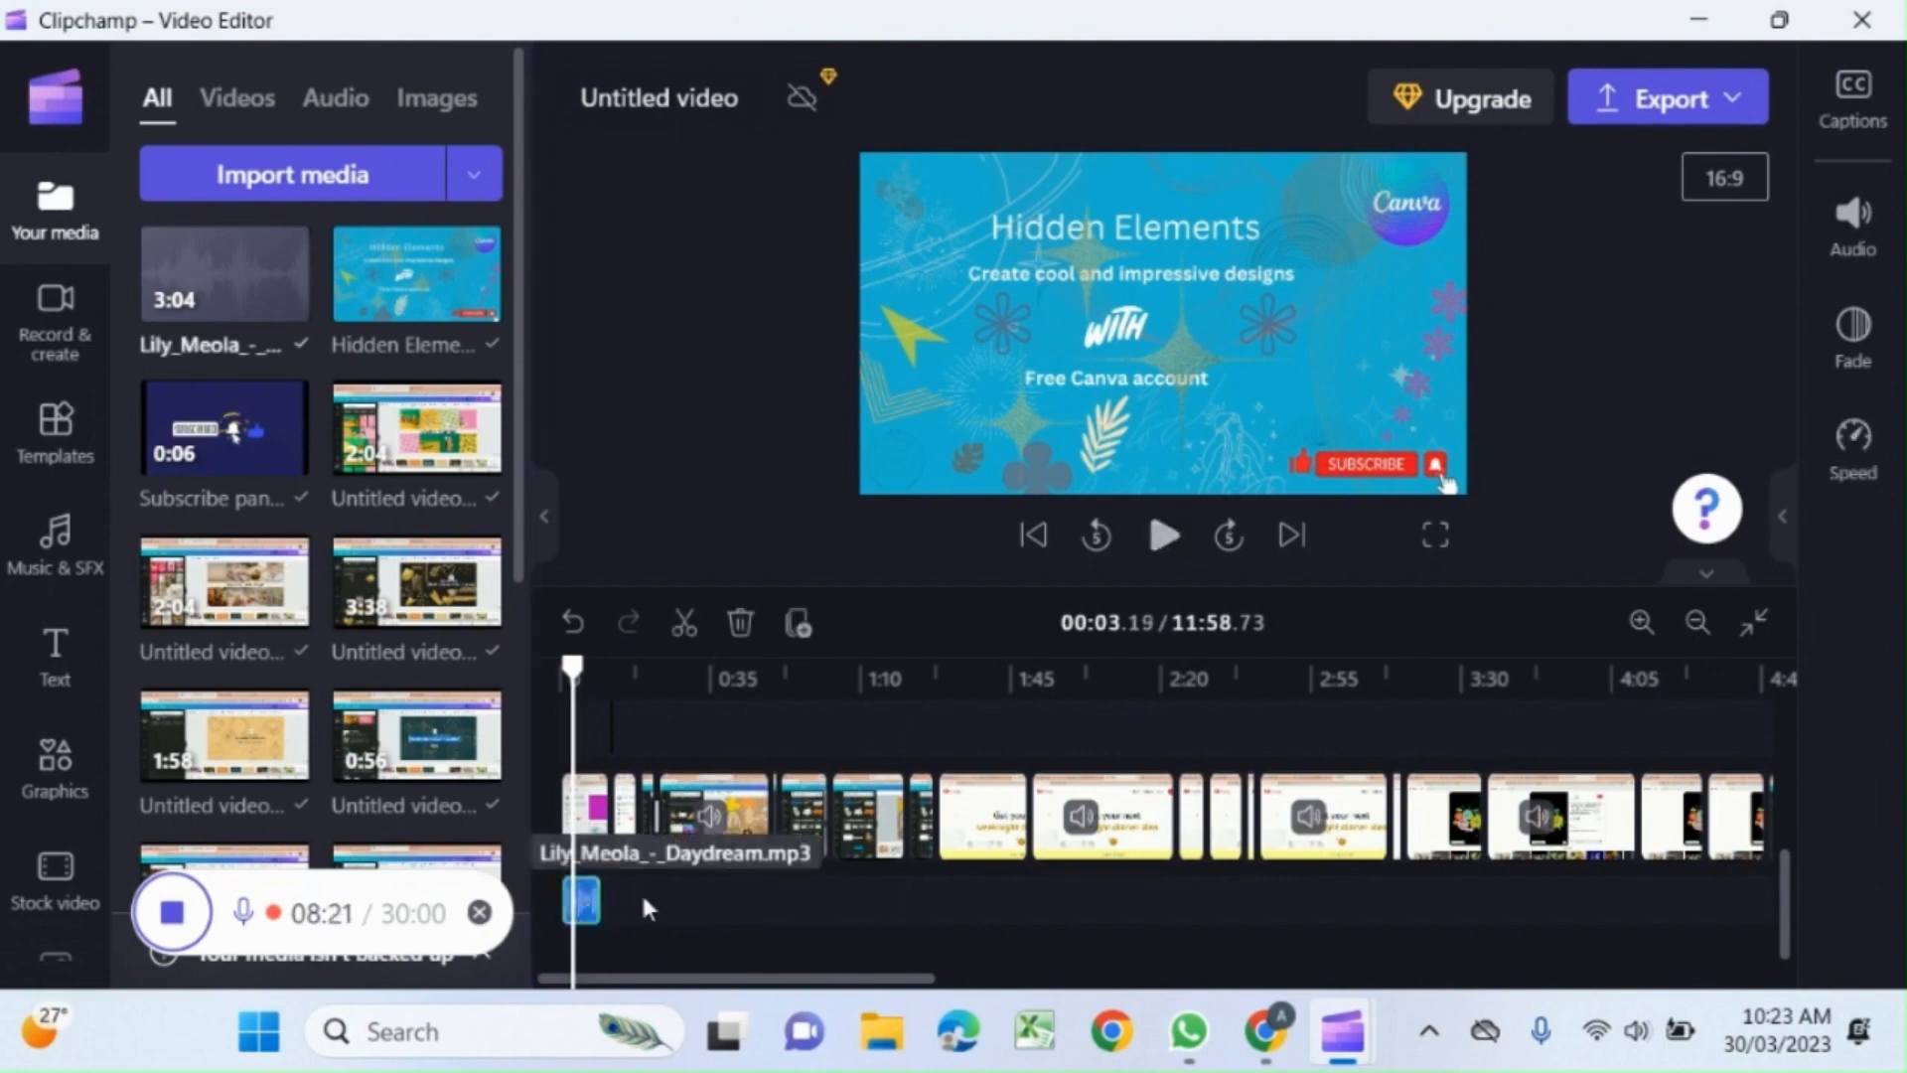
{"action": "left_click", "coordinate": [1857, 230]}
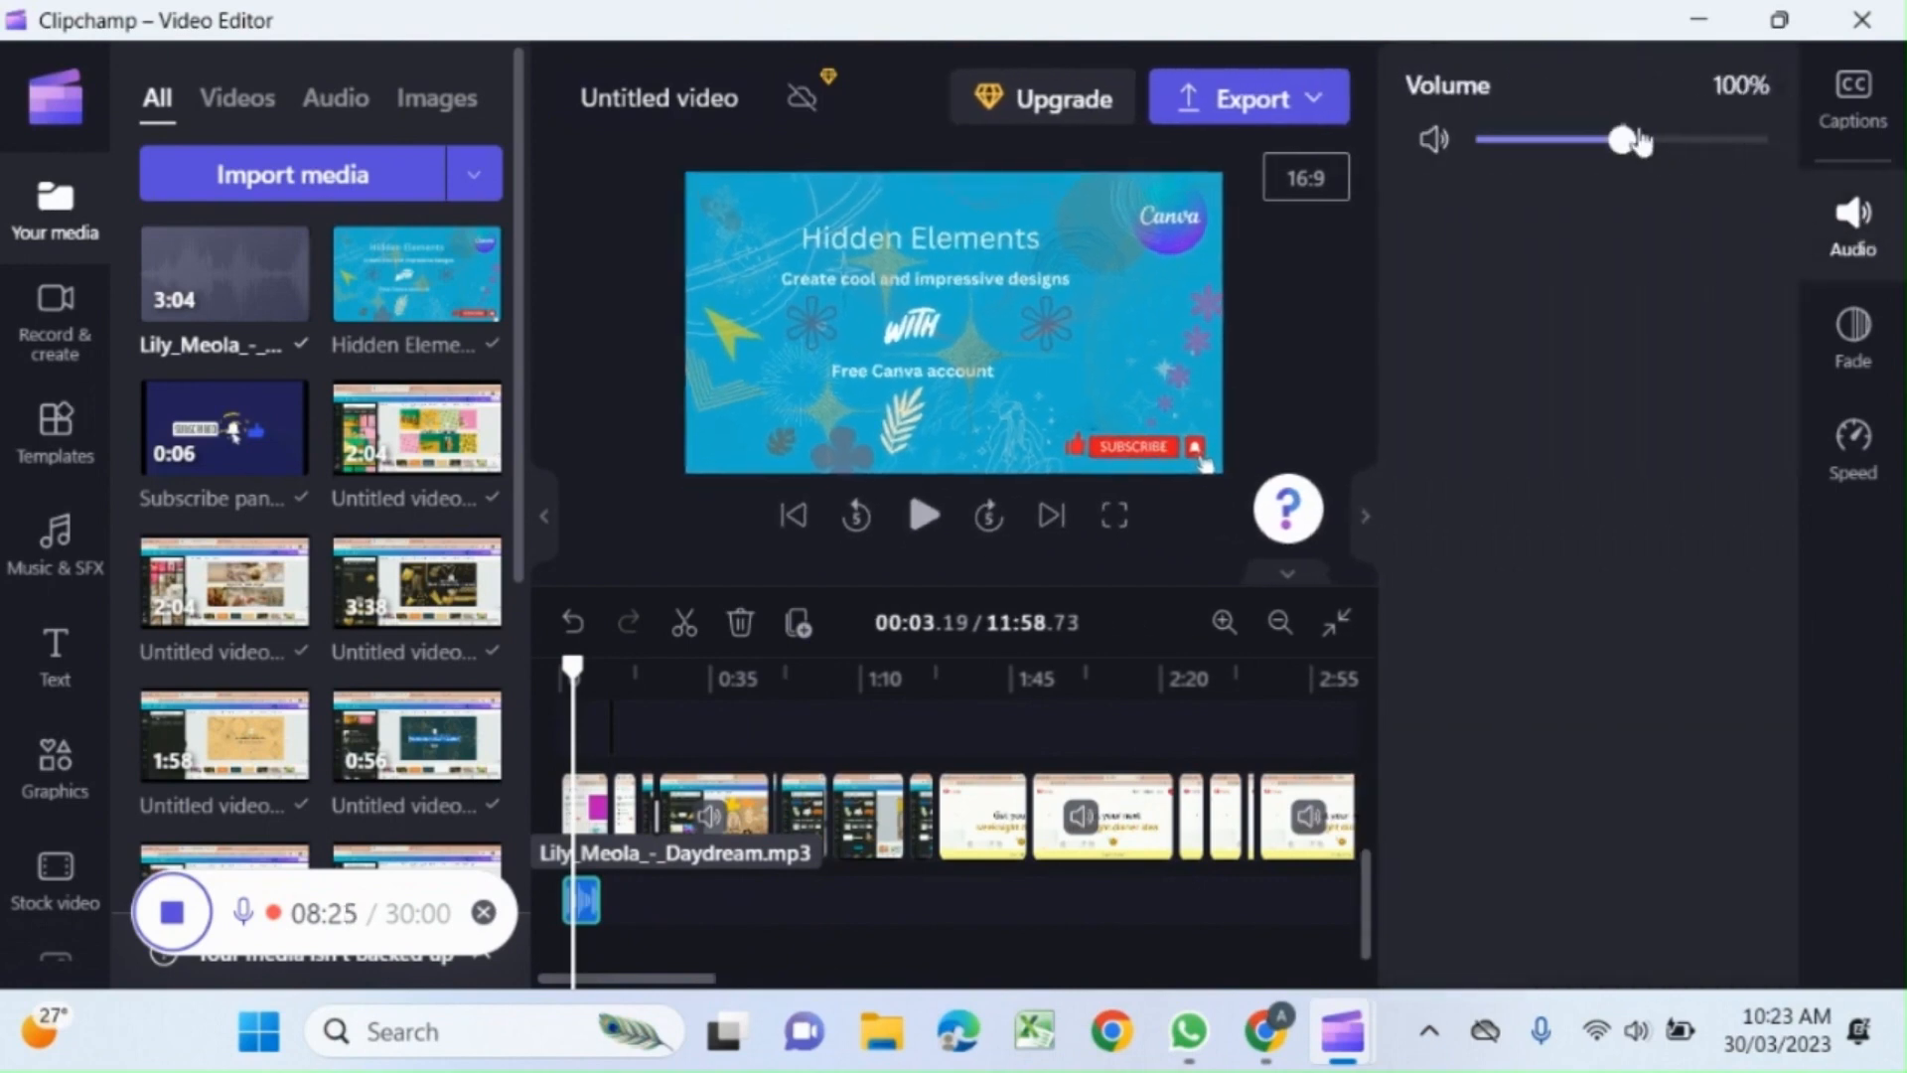
{"action": "left_click_drag", "start_coordinate": [1640, 142], "coordinate": [1512, 142]}
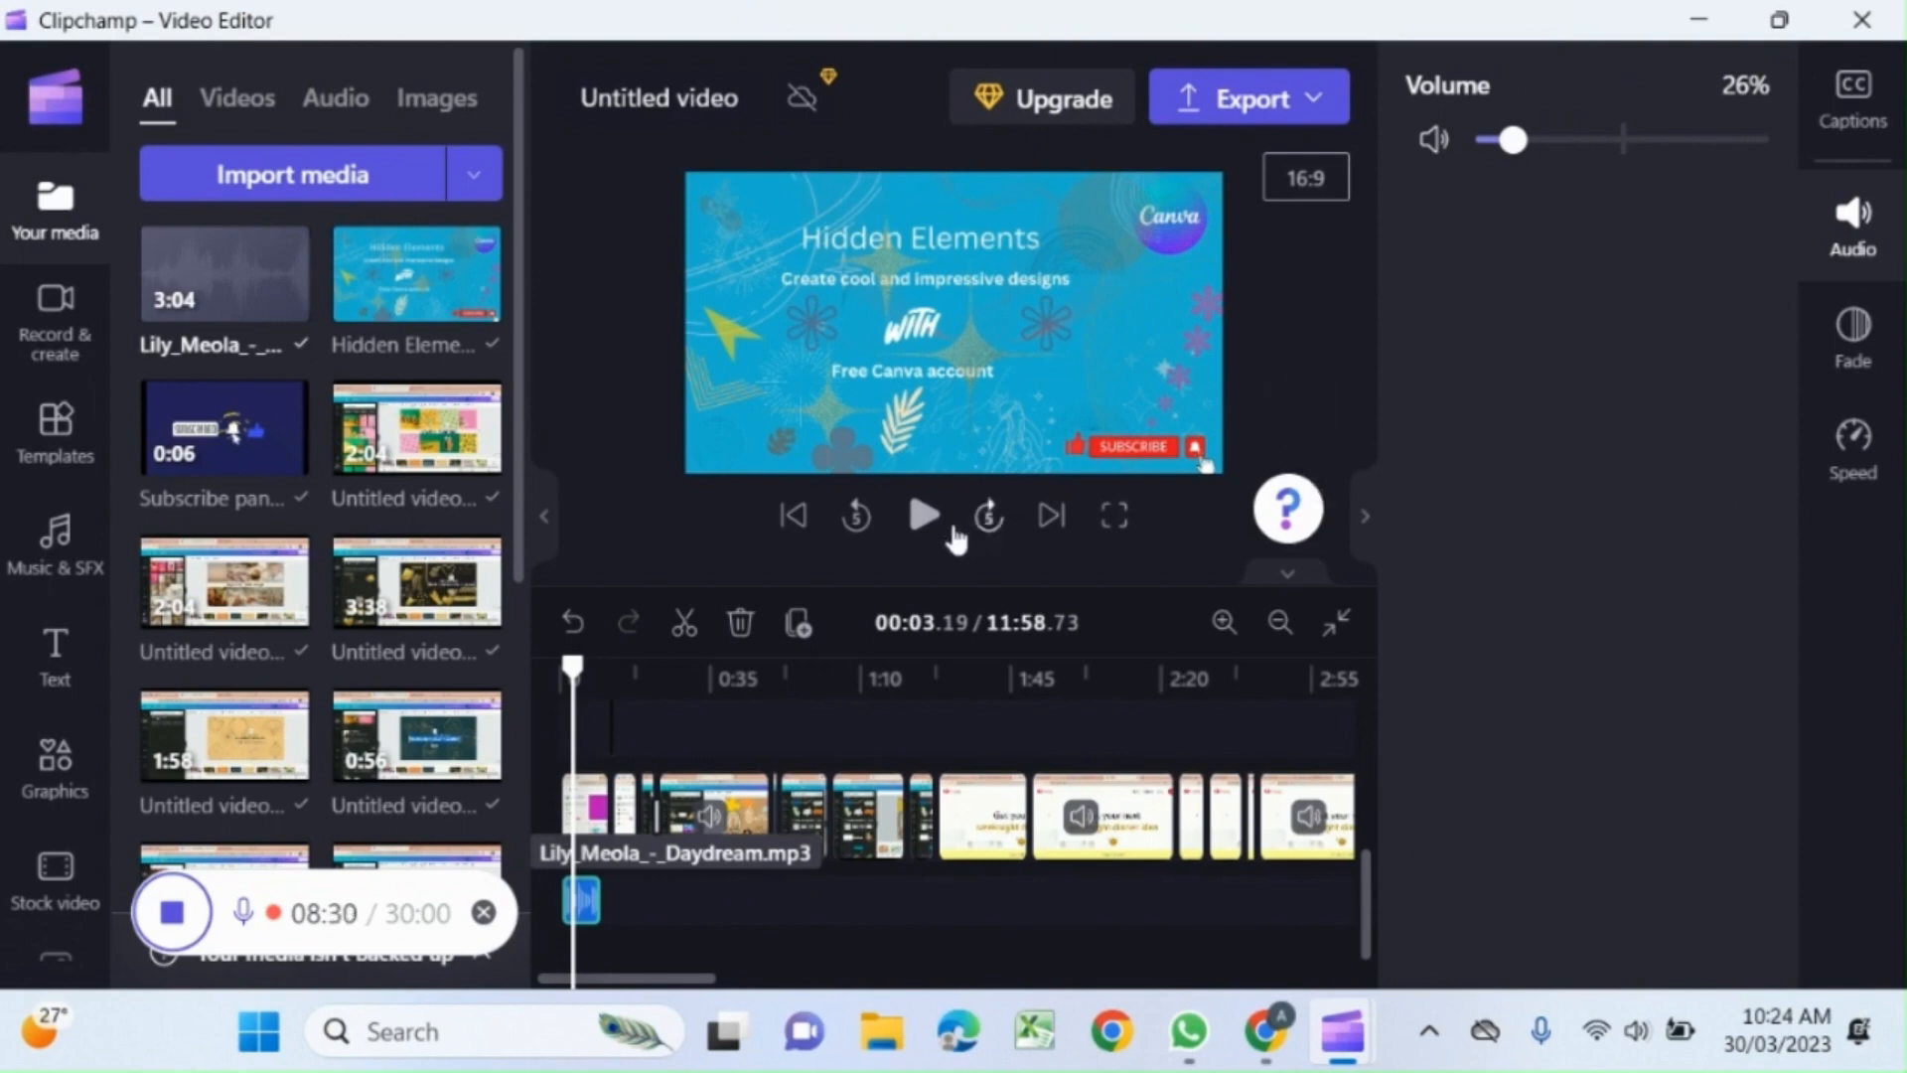
{"action": "left_click", "coordinate": [924, 515]}
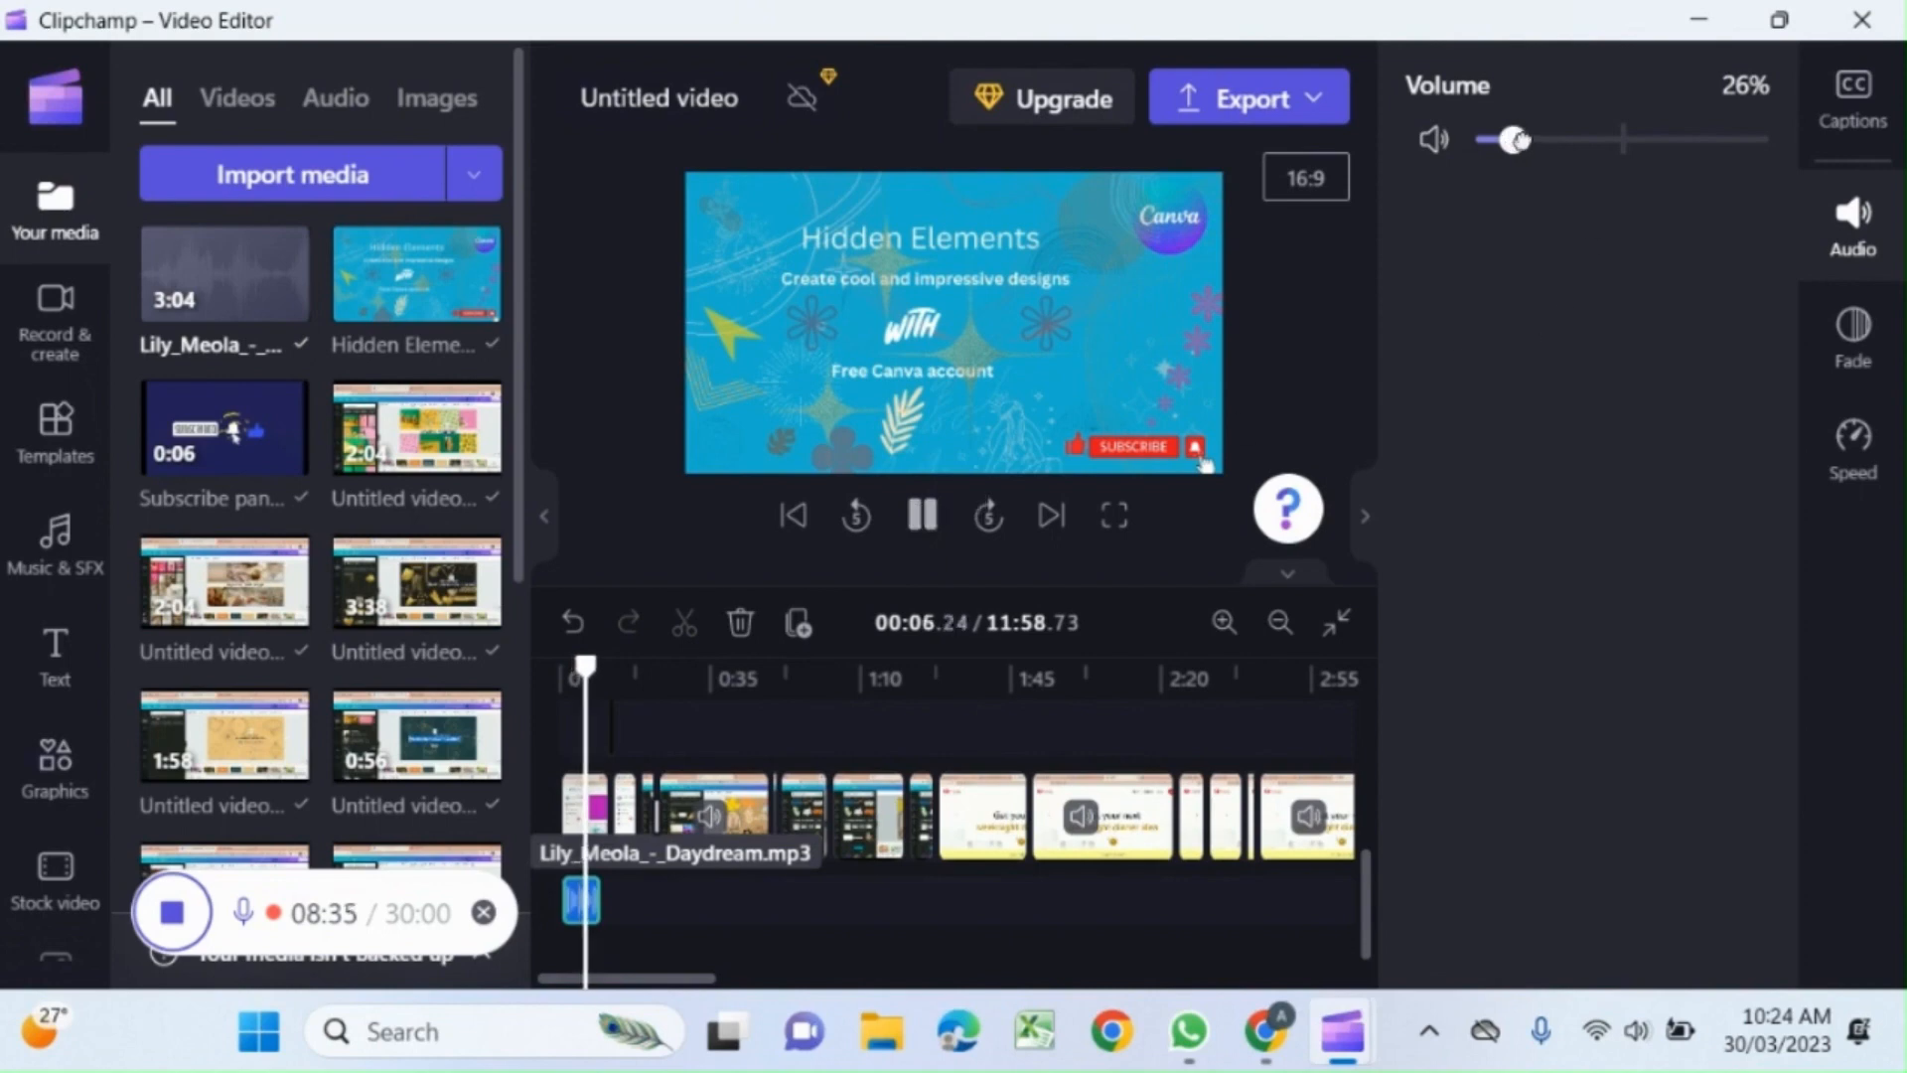
{"action": "left_click_drag", "start_coordinate": [1517, 140], "coordinate": [1505, 140]}
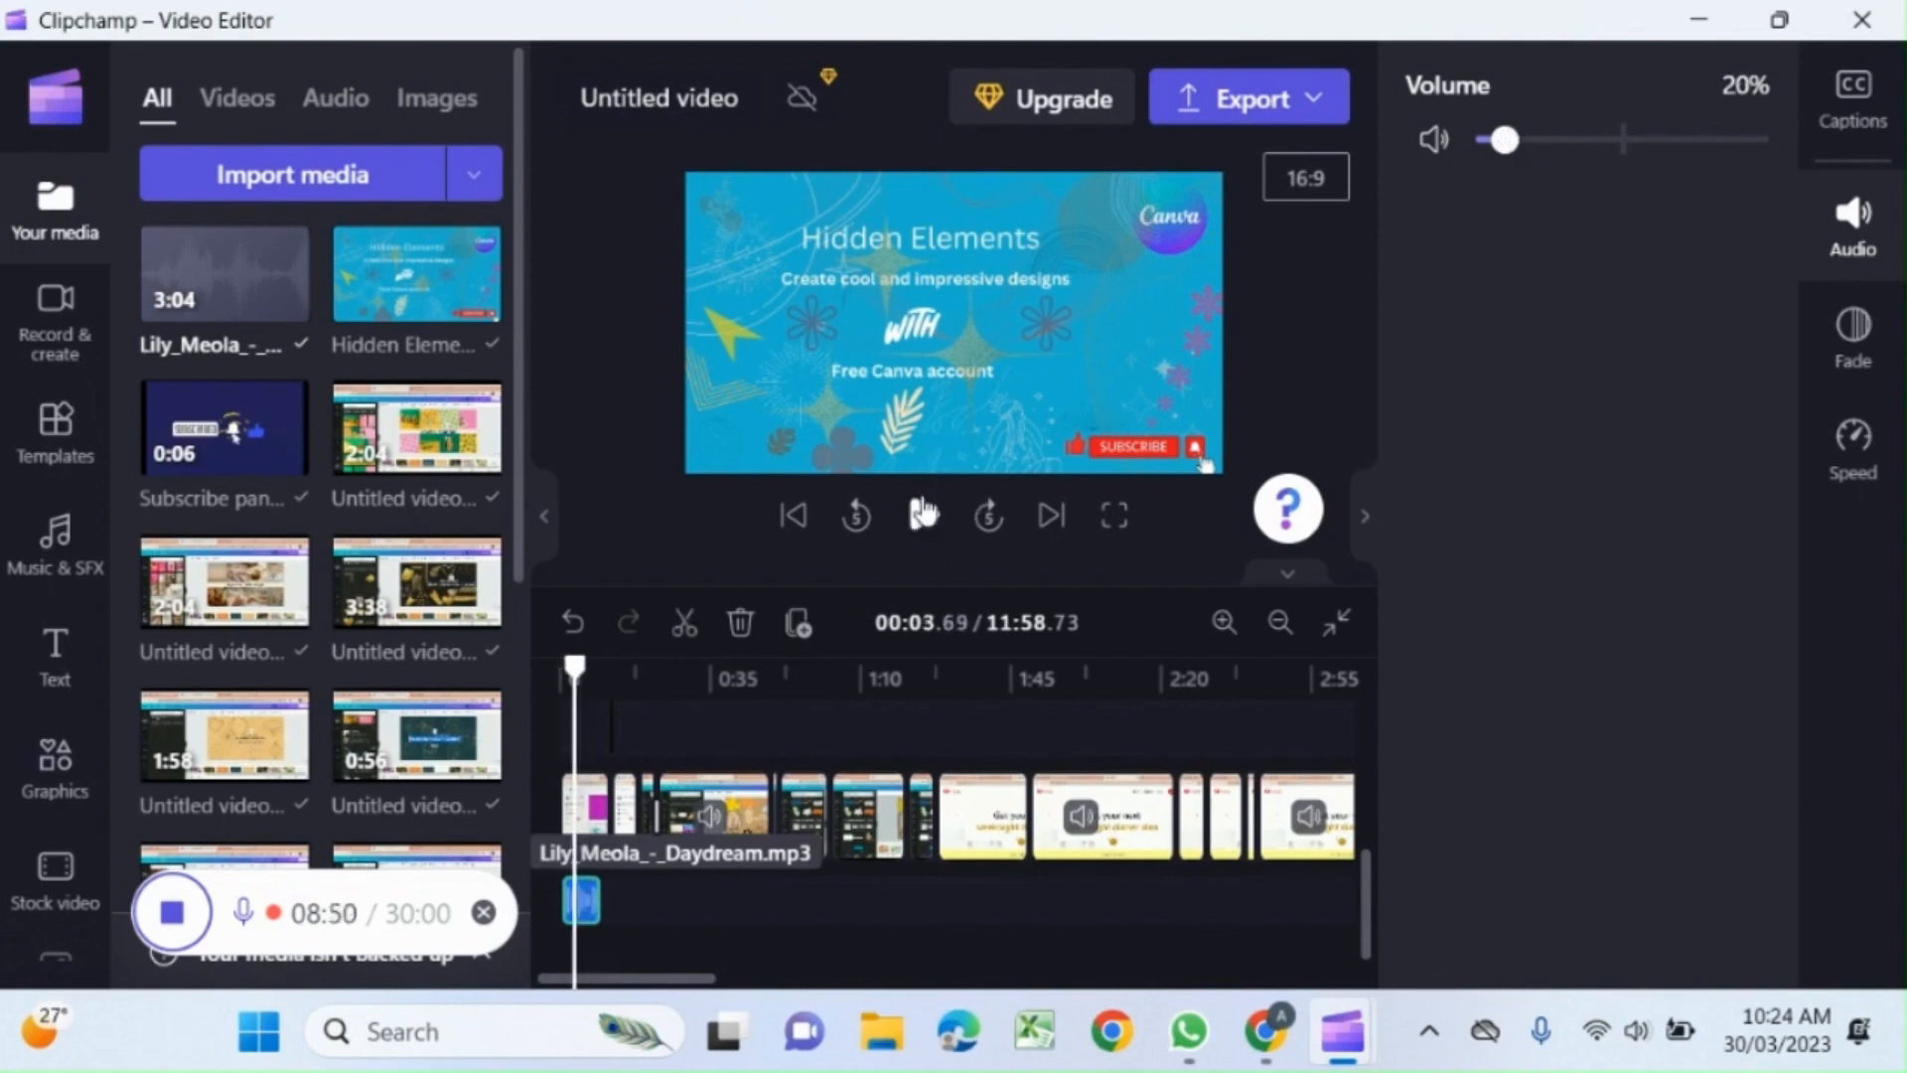